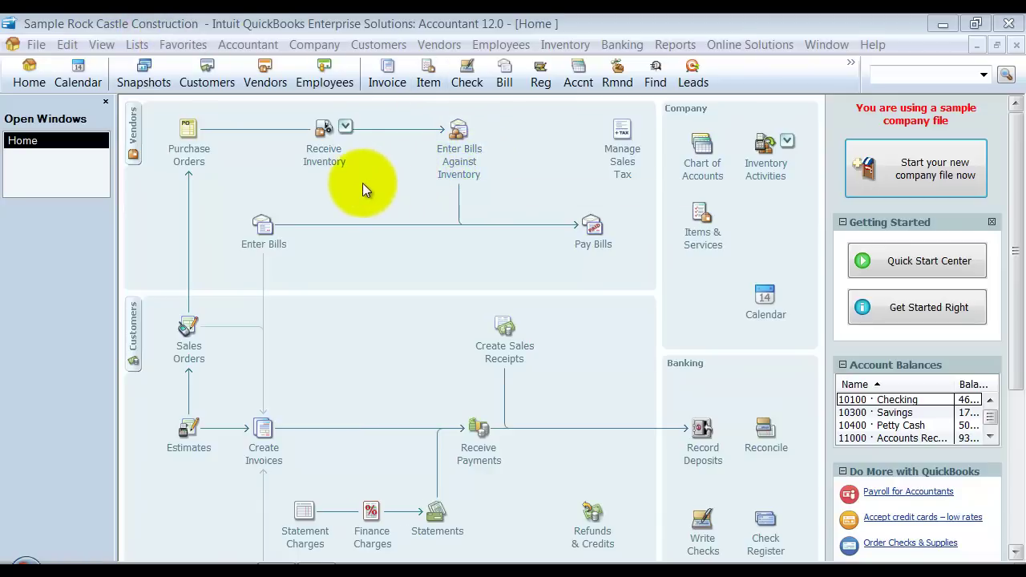
Preview the receive-inventory options, then start a purchase order to A Cheung Limited
left_click(346, 127)
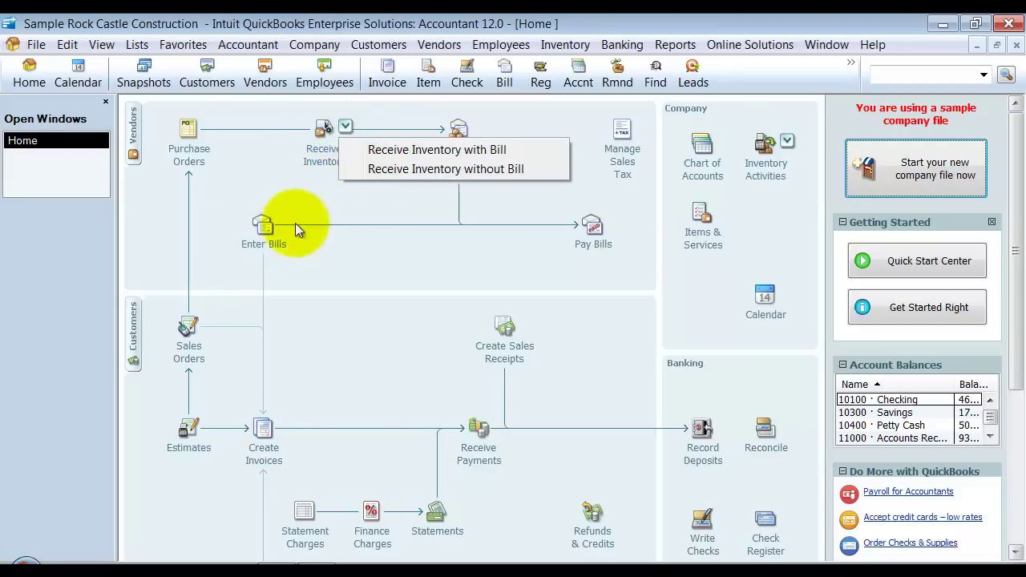
left_click(352, 252)
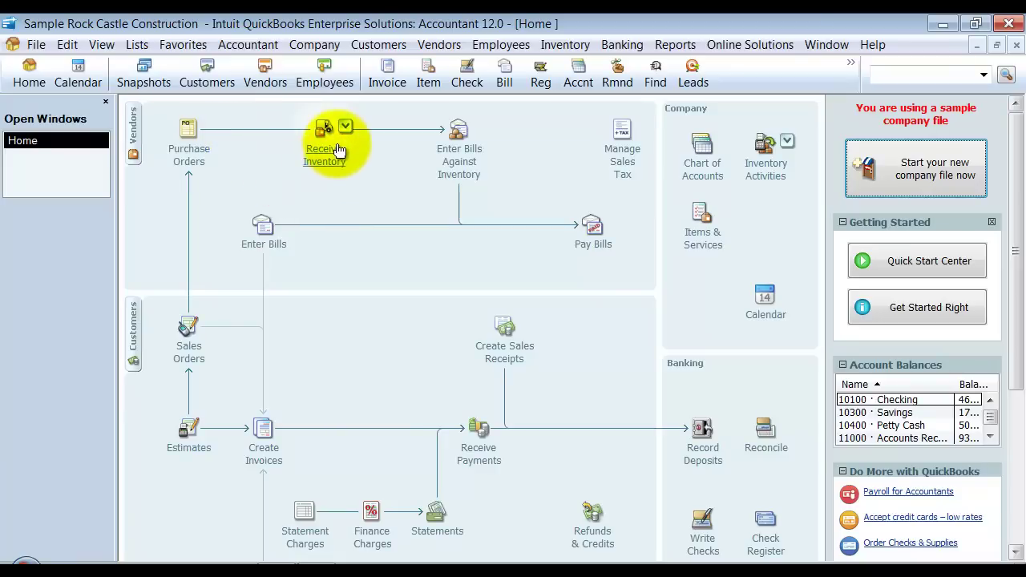
left_click(205, 149)
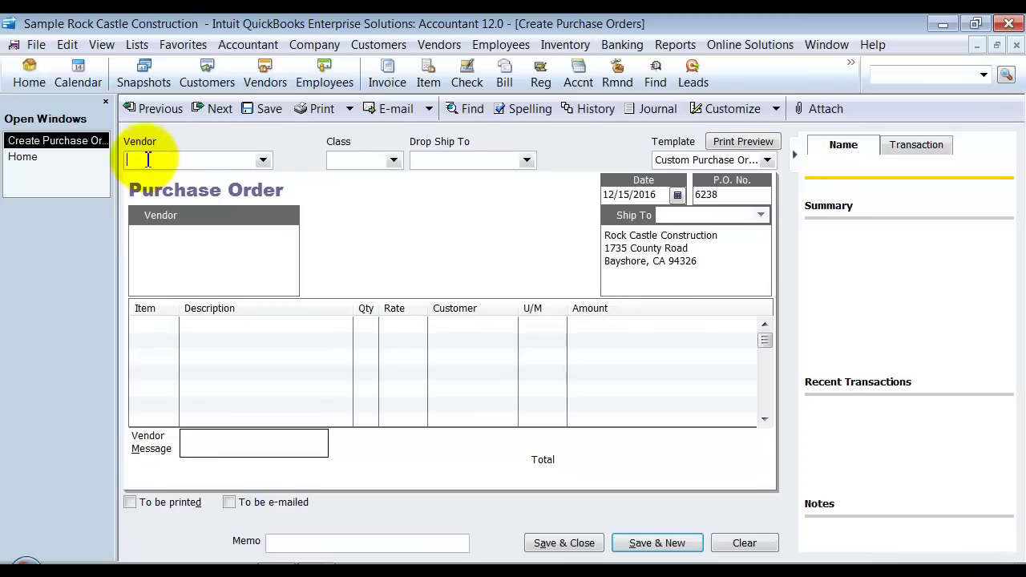
left_click(263, 160)
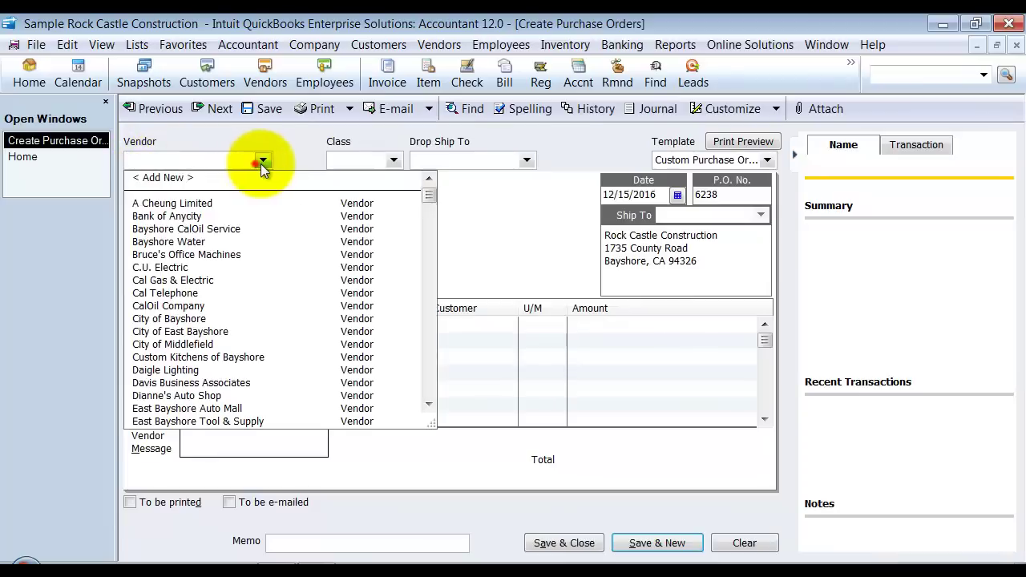
left_click(201, 201)
left_click(794, 155)
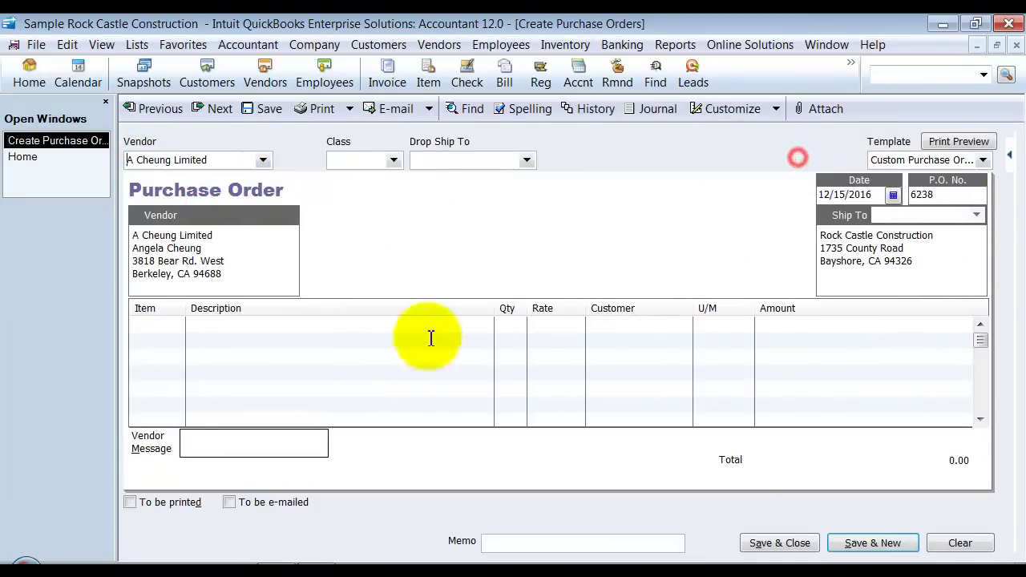
Order 5 cs of Cabinet Pulls at 72.00 and save purchase order 6238
left_click(165, 324)
left_click(183, 78)
left_click(508, 325)
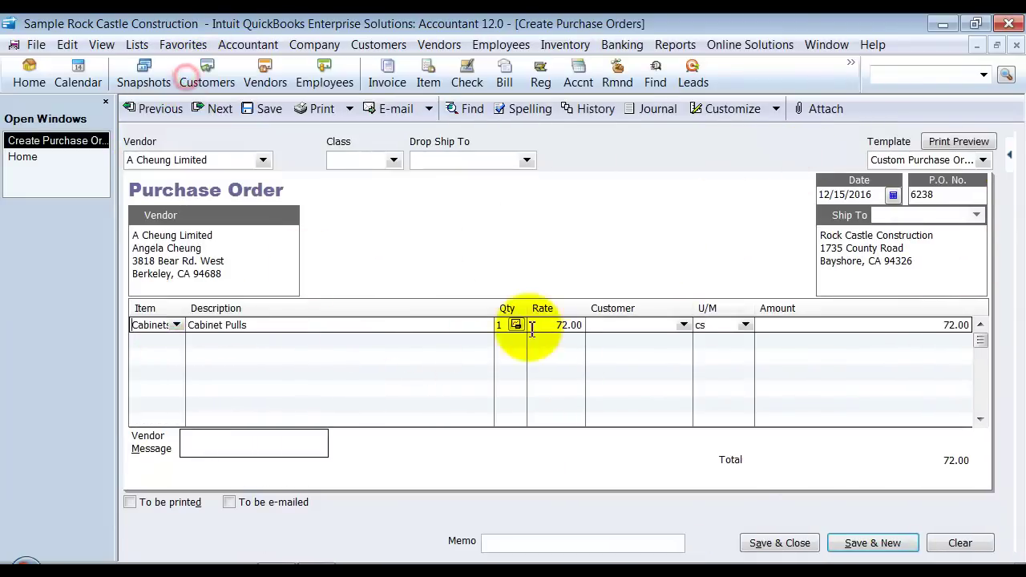
double_click(490, 325)
type("5")
key("Tab")
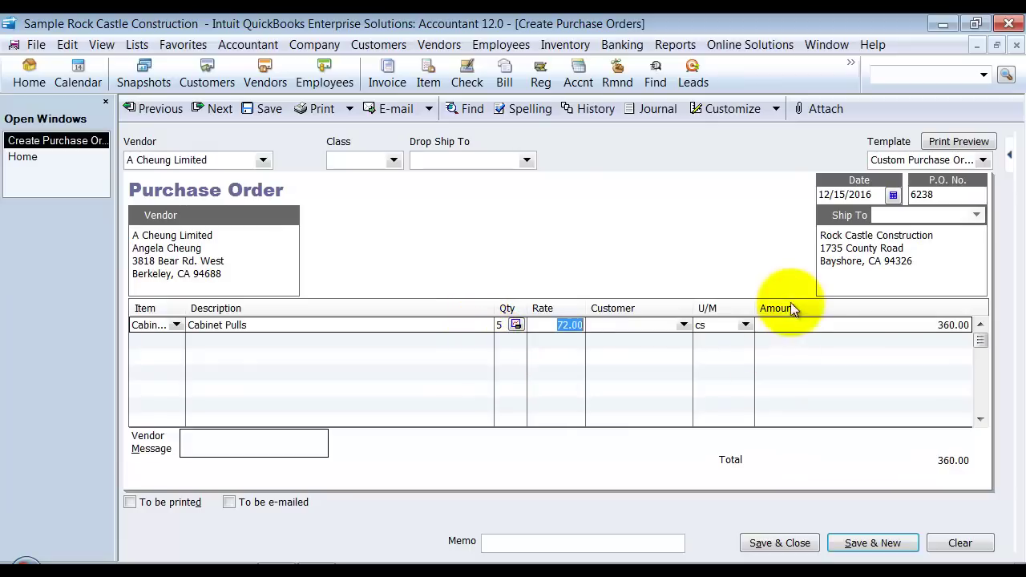
left_click(781, 543)
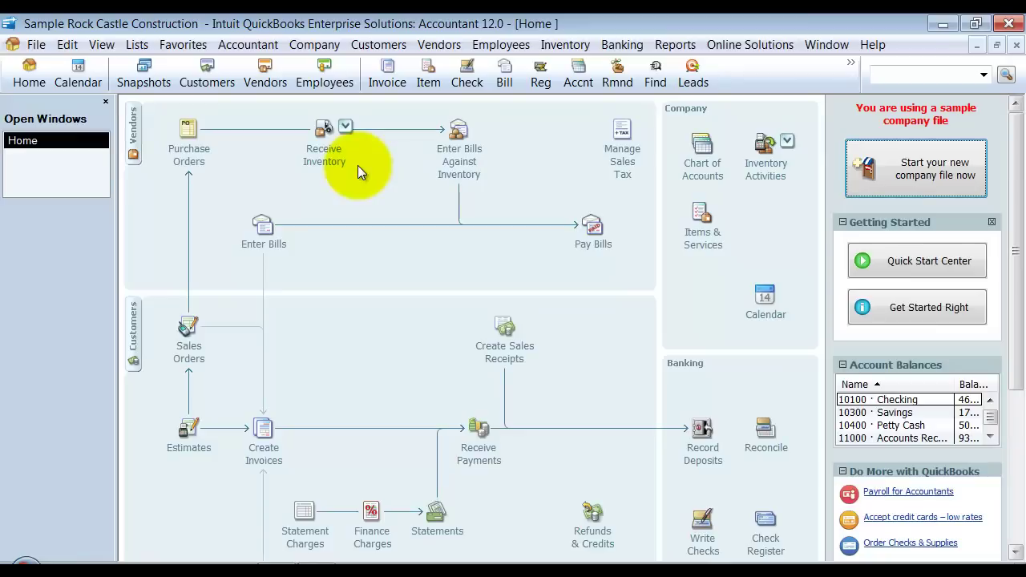
Receive inventory without a bill from A Cheung Limited against PO 6238
left_click(335, 133)
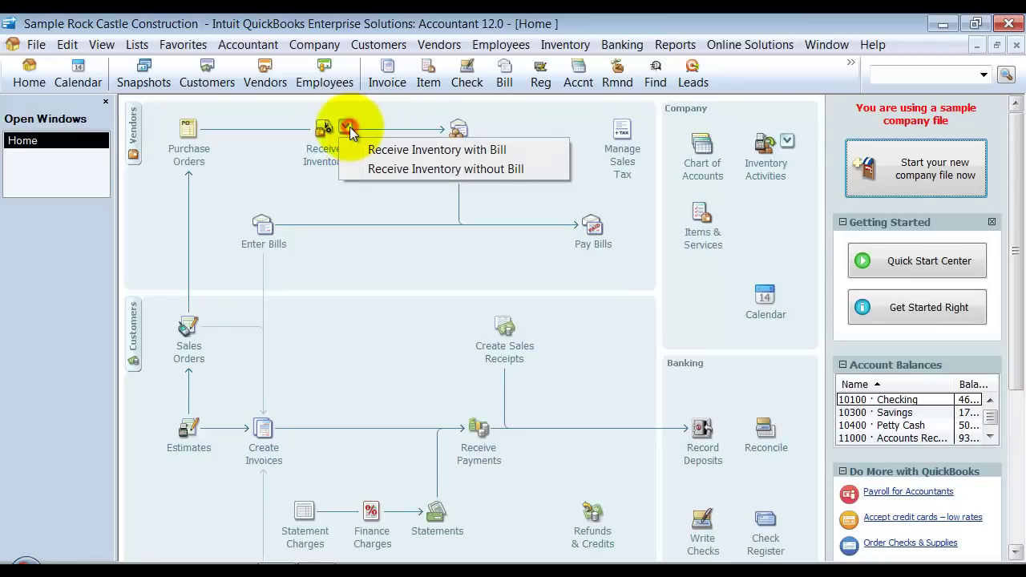
left_click(377, 168)
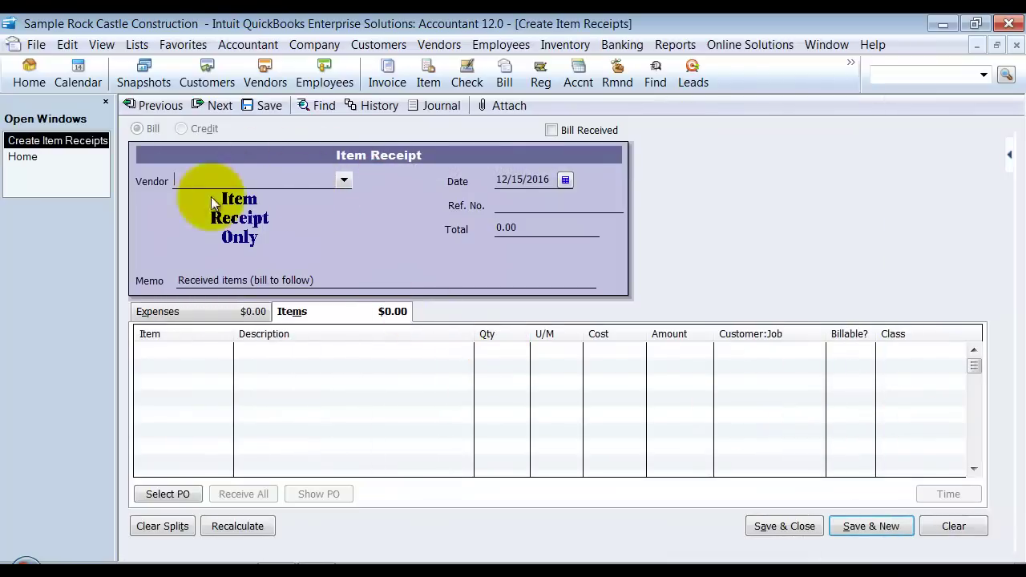
type("A Cheung Limited")
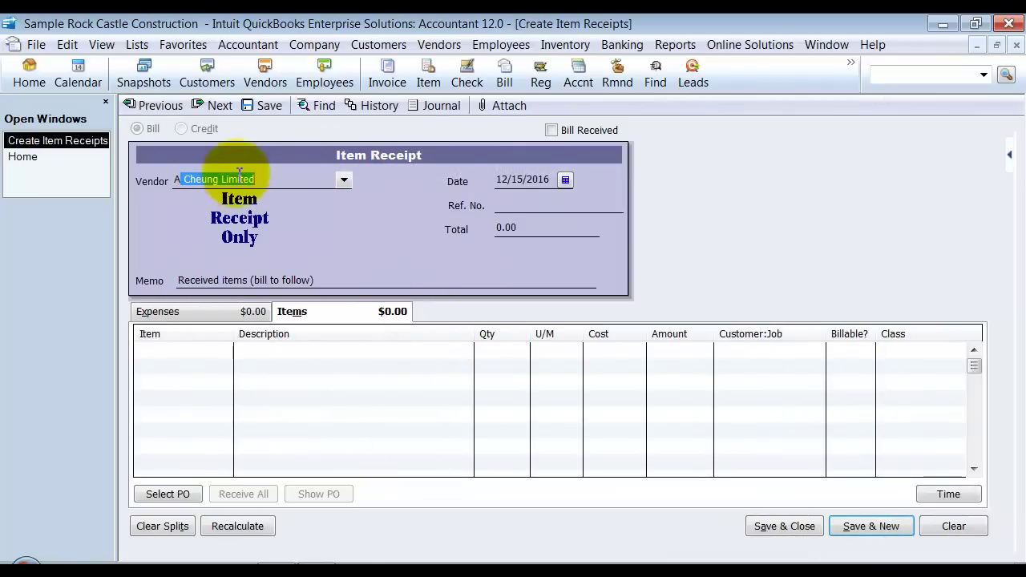
key("Tab")
left_click(485, 225)
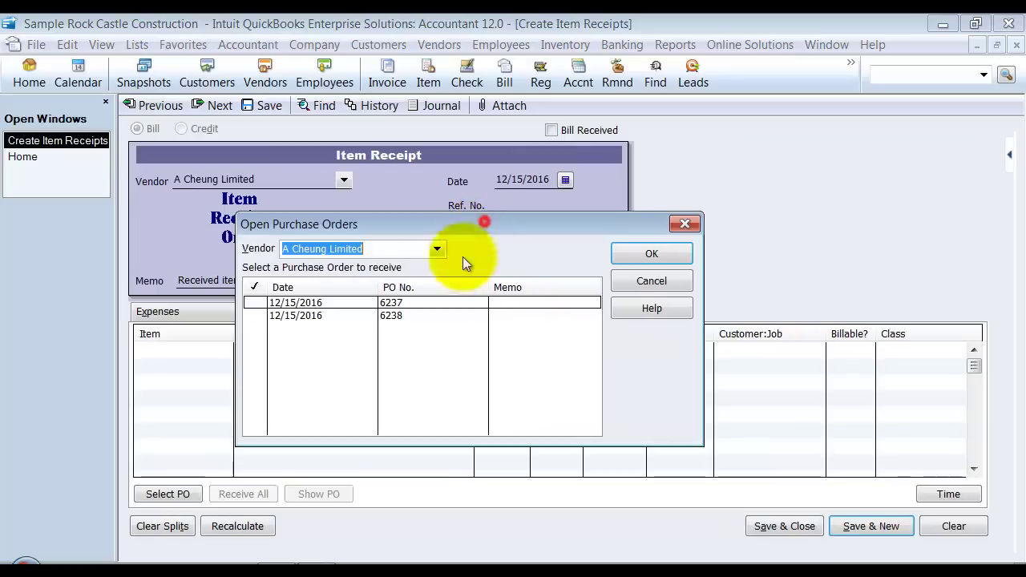
left_click(255, 316)
left_click(651, 253)
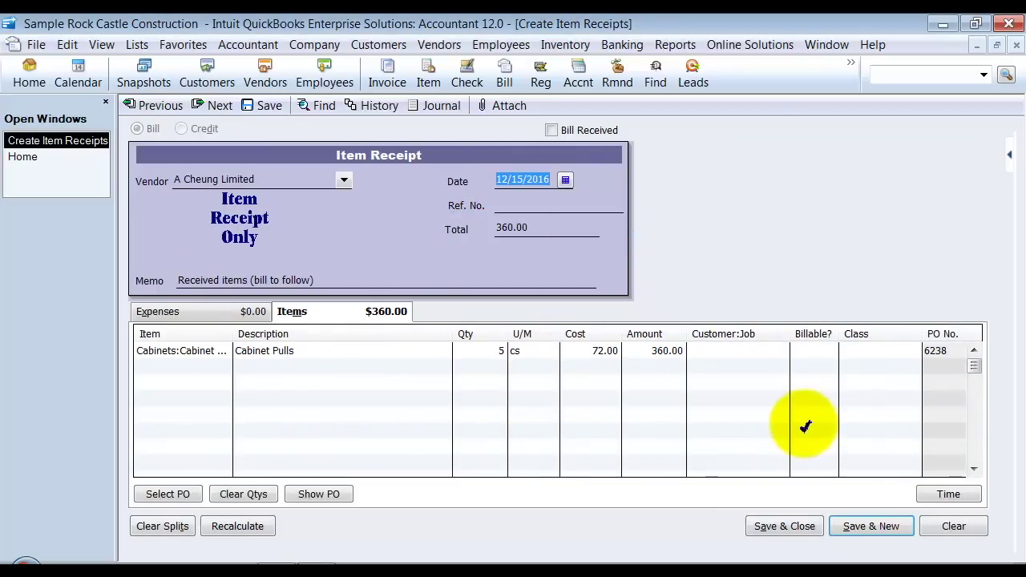
Date the item receipt 12/02/2016 and save it
left_click(565, 179)
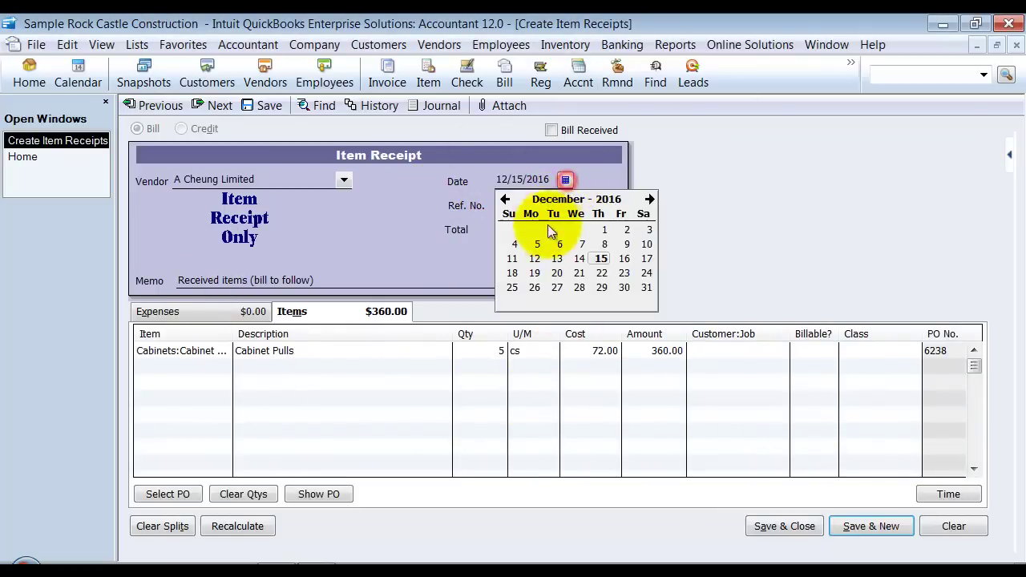
left_click(625, 230)
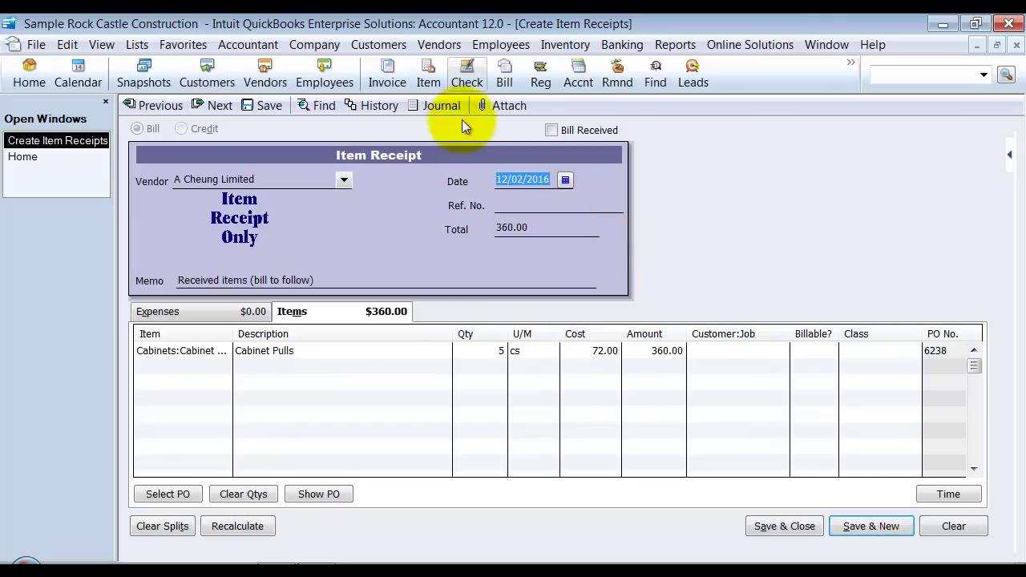
left_click(265, 105)
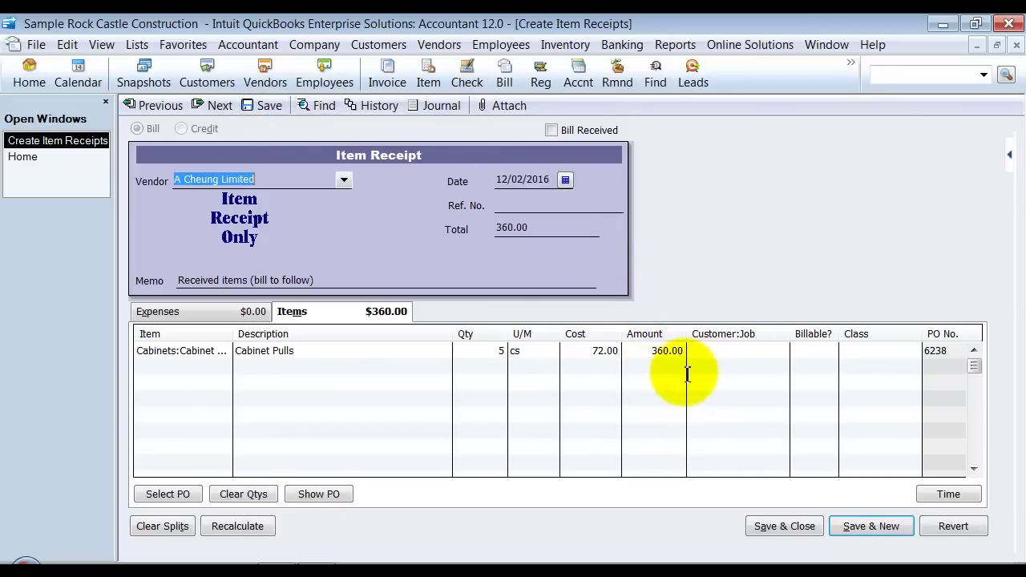
left_click(797, 527)
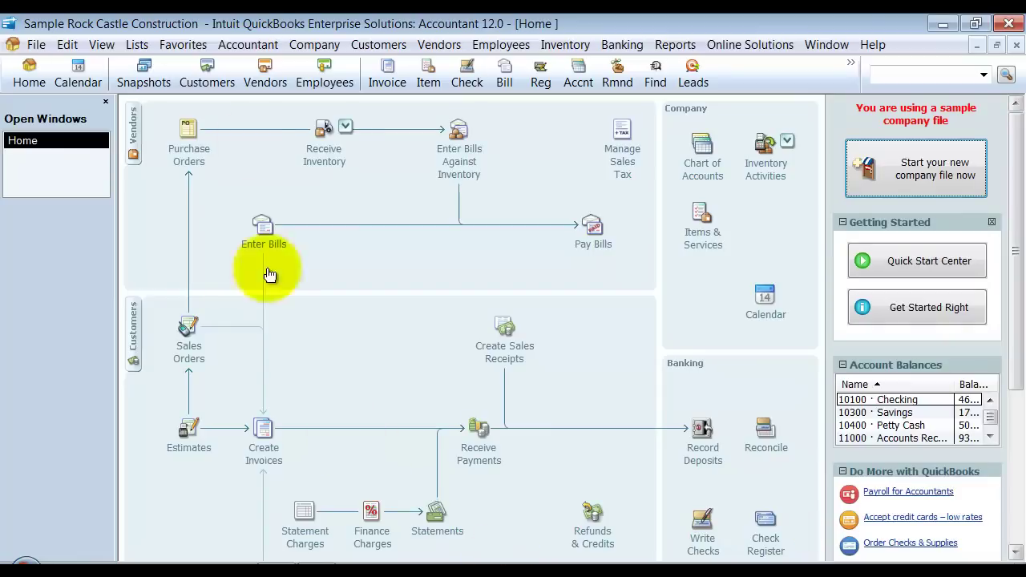
Start a bill for A Cheung Limited's received inventory from the 12/02/2016 item receipt
left_click(462, 174)
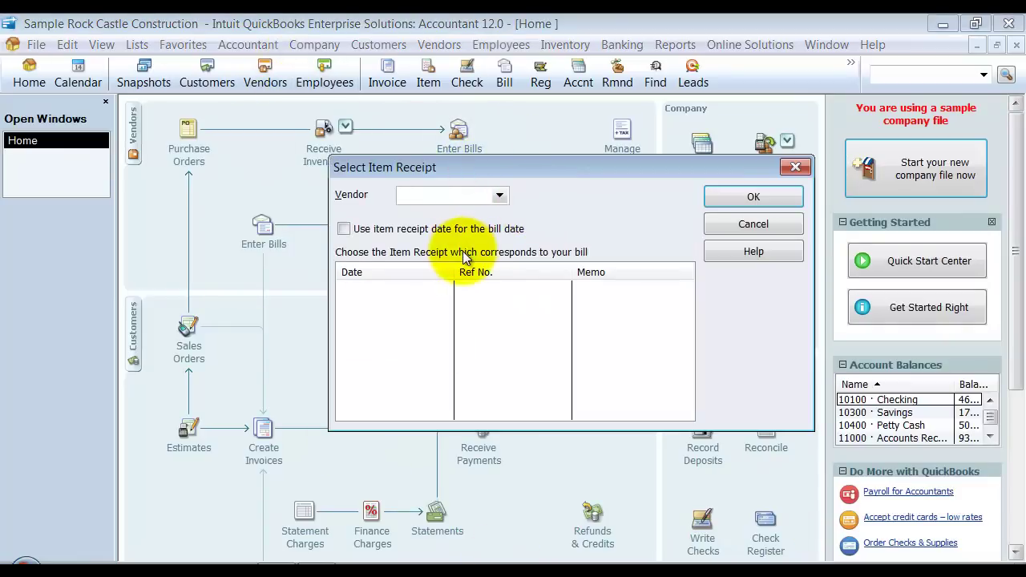
type("A Cheung Limited")
key("Tab")
left_click(414, 290)
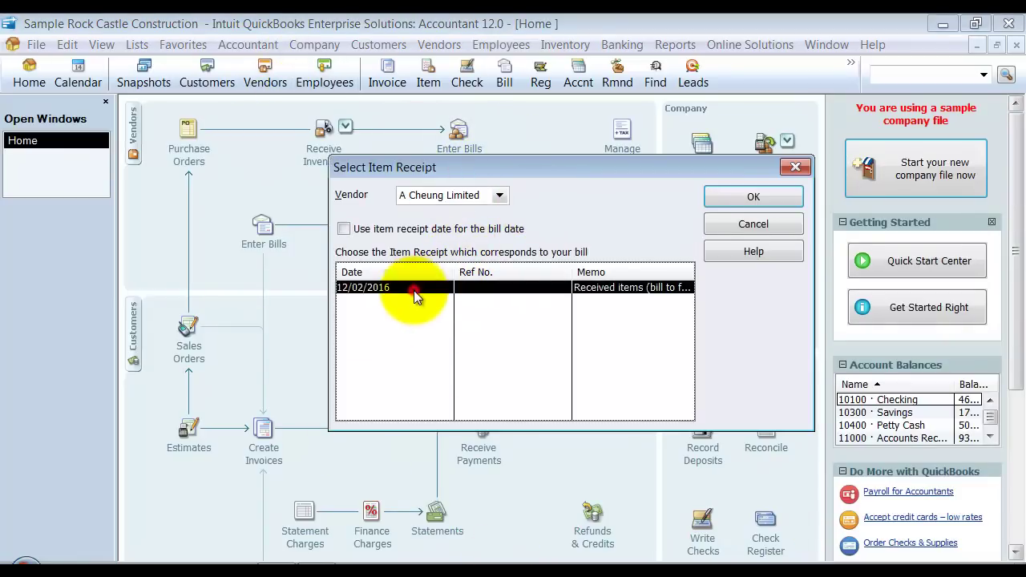
left_click(754, 197)
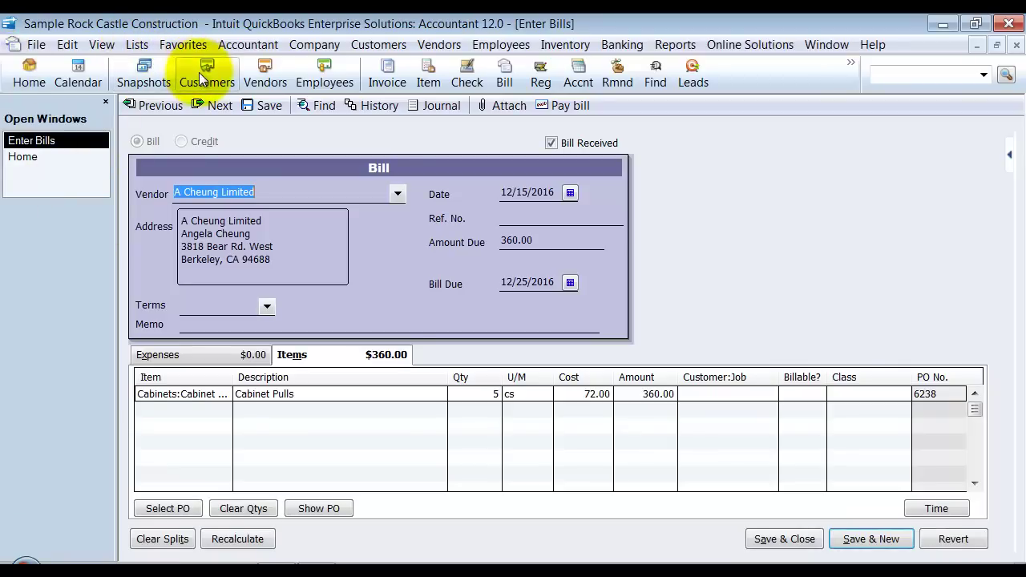
Check the item receipt in the vendor record, save the bill, and close both windows
left_click(264, 73)
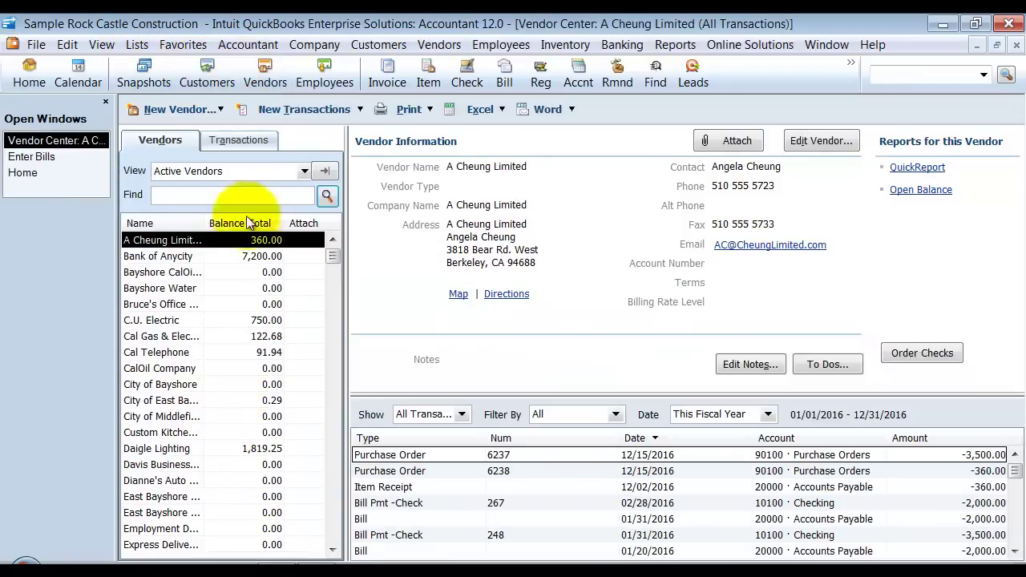
left_click(425, 486)
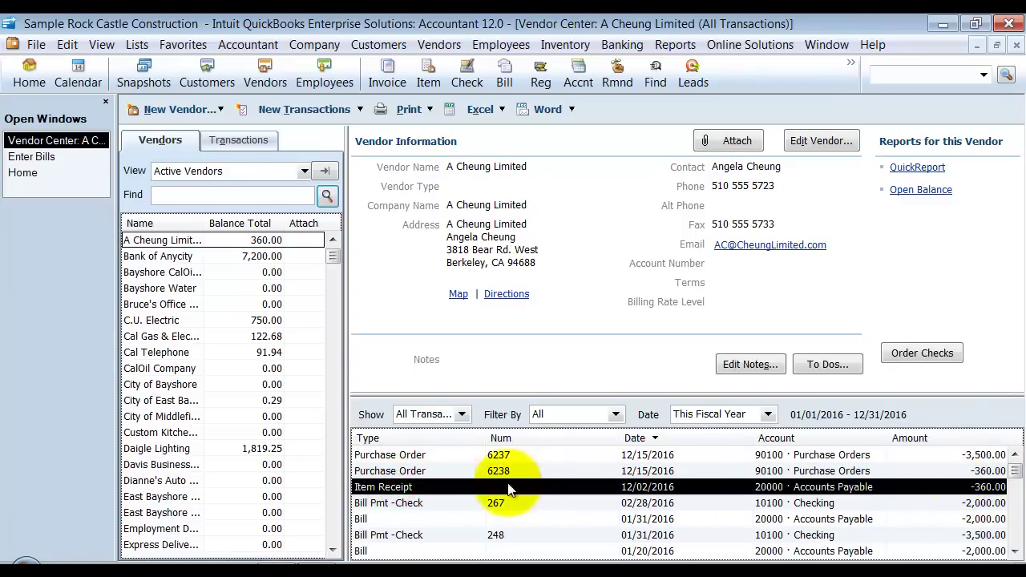
left_click(64, 158)
left_click(267, 105)
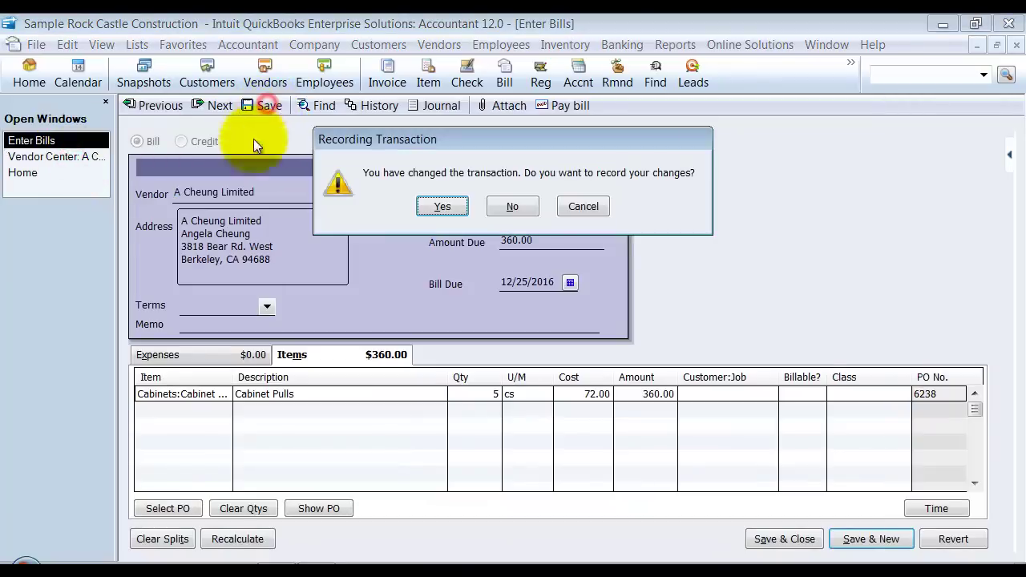
left_click(443, 206)
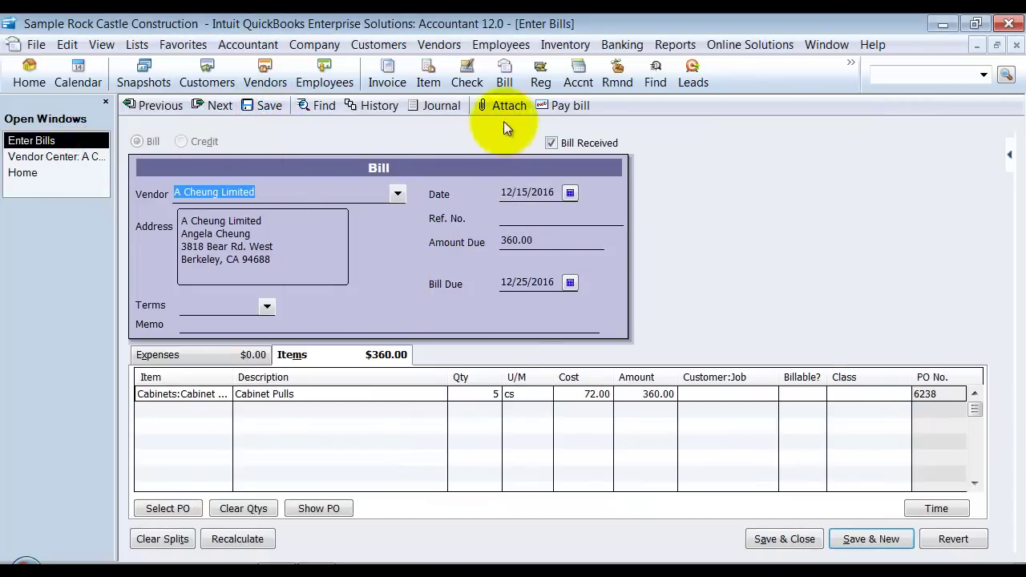
left_click(101, 158)
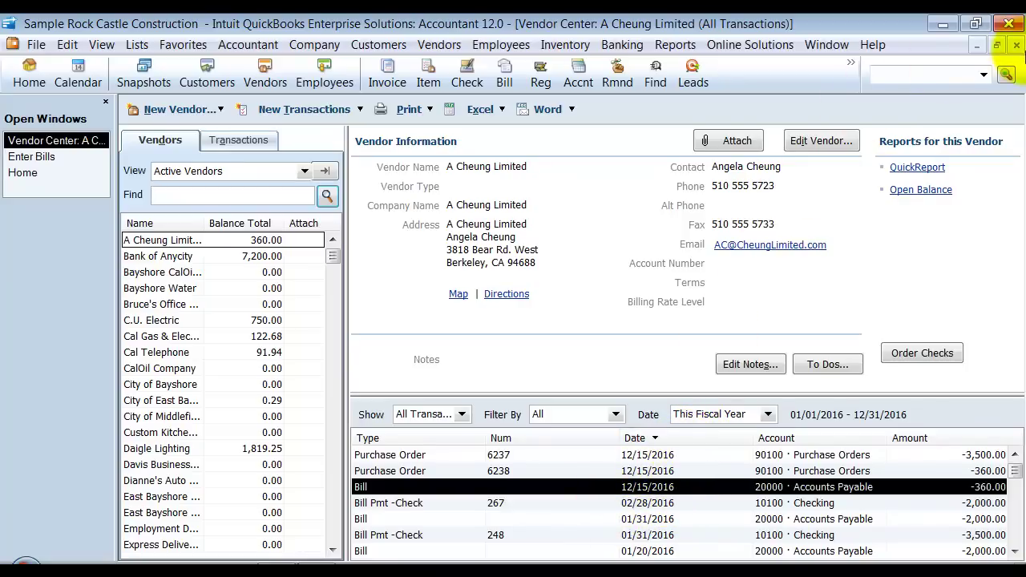
left_click(1016, 46)
left_click(1017, 46)
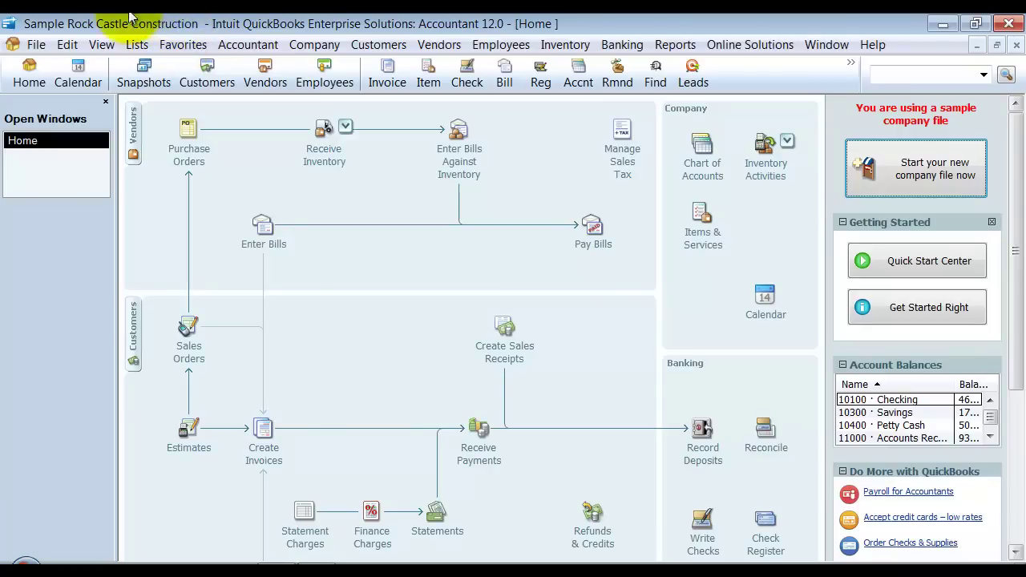
Enable Enhanced Inventory Receiving in the Items & Inventory company preferences
left_click(64, 48)
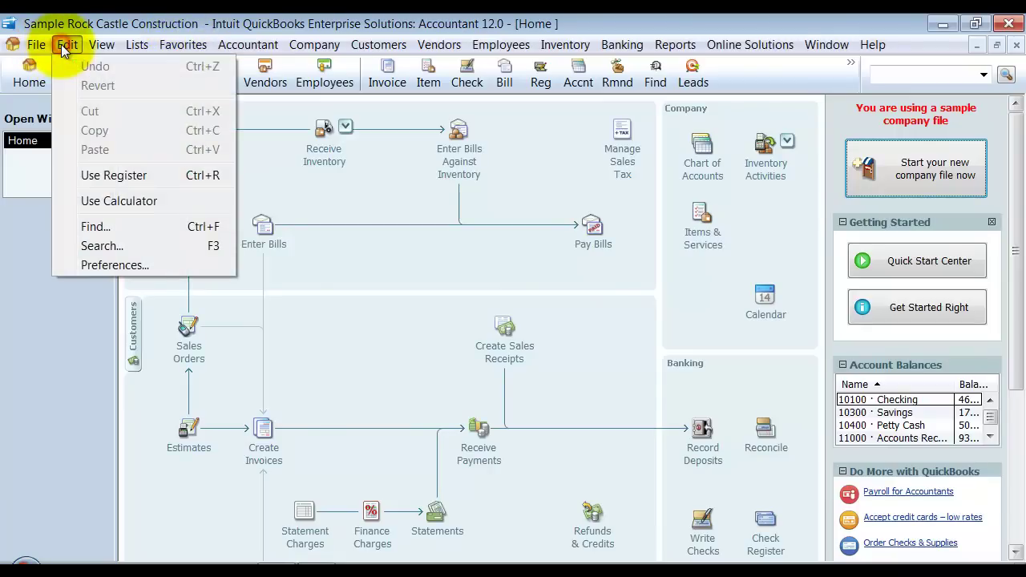
left_click(92, 267)
left_click(133, 296)
left_click(373, 134)
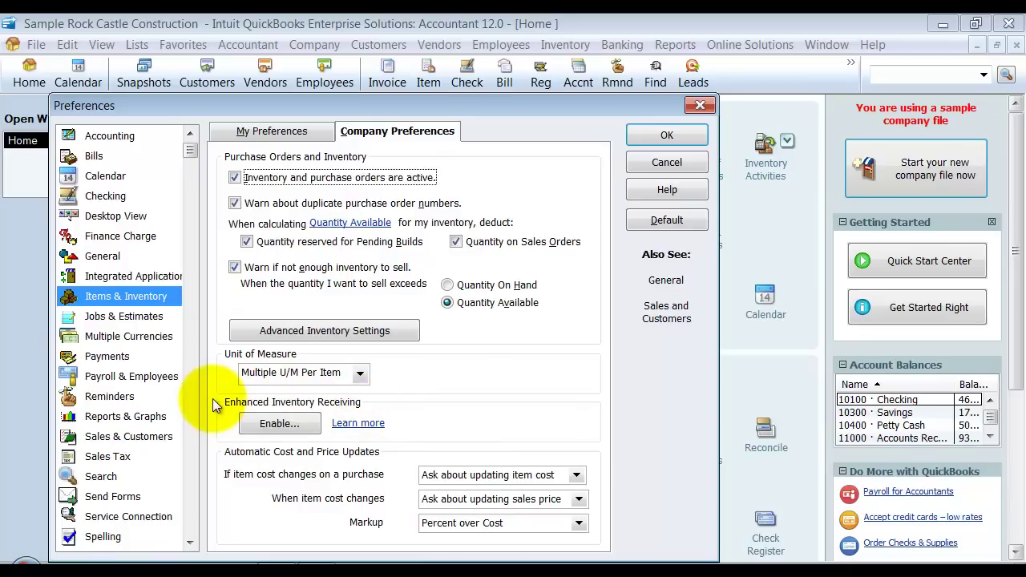
left_click(261, 422)
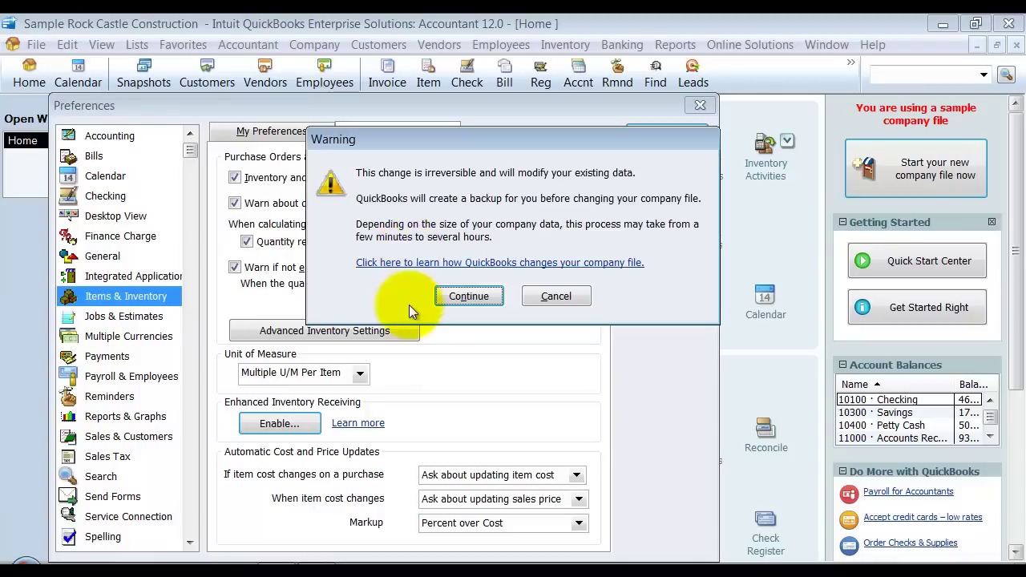
Accept the irreversible change, save preferences, let windows close, and restore QuickBooks after verification
left_click(476, 297)
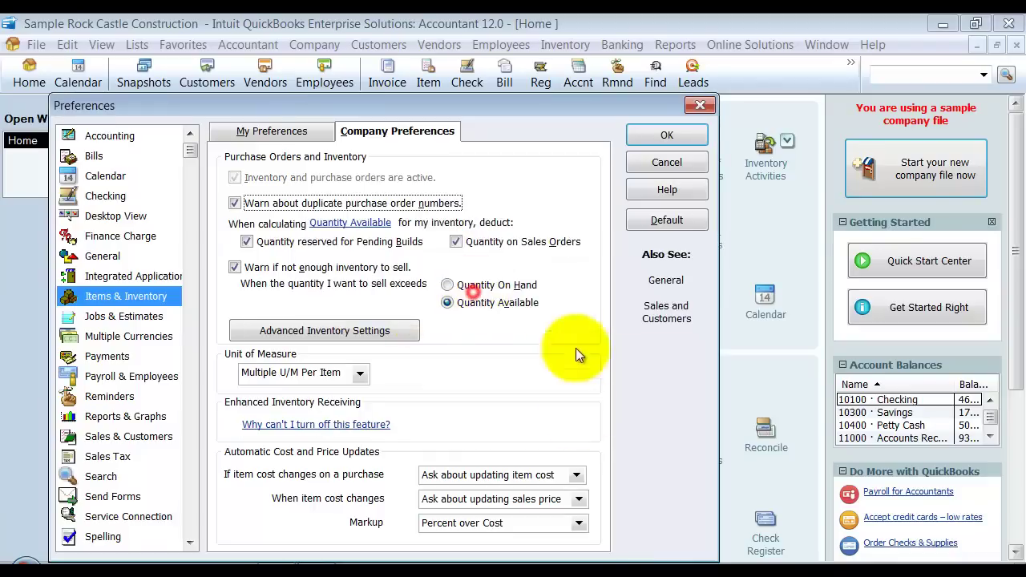
left_click(680, 140)
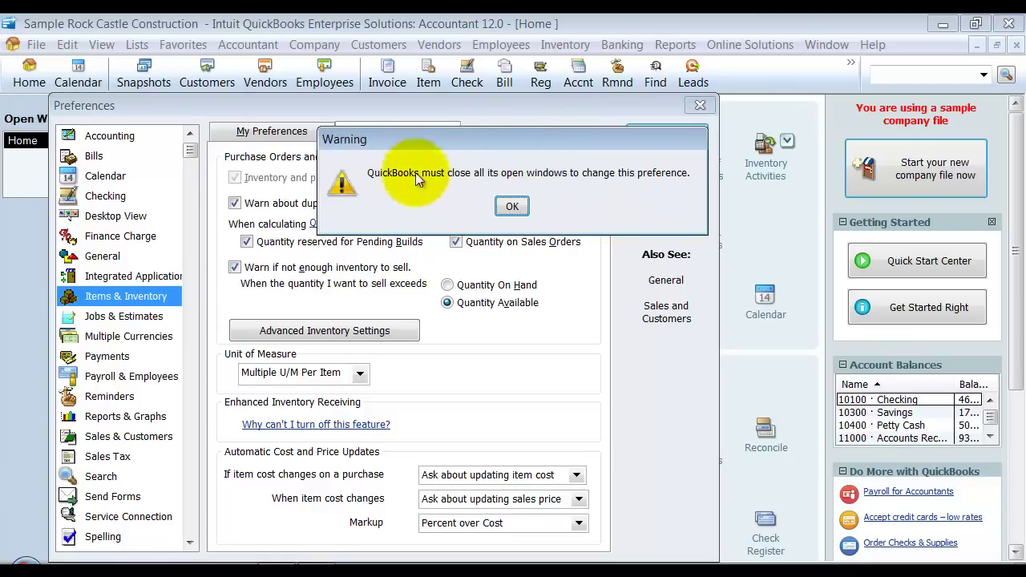
left_click(513, 208)
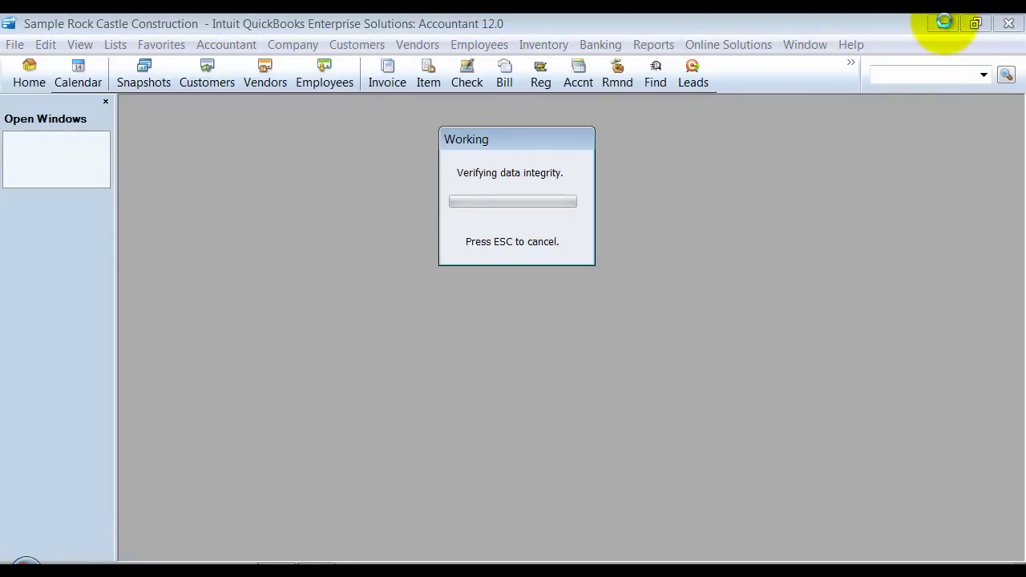
left_click(944, 23)
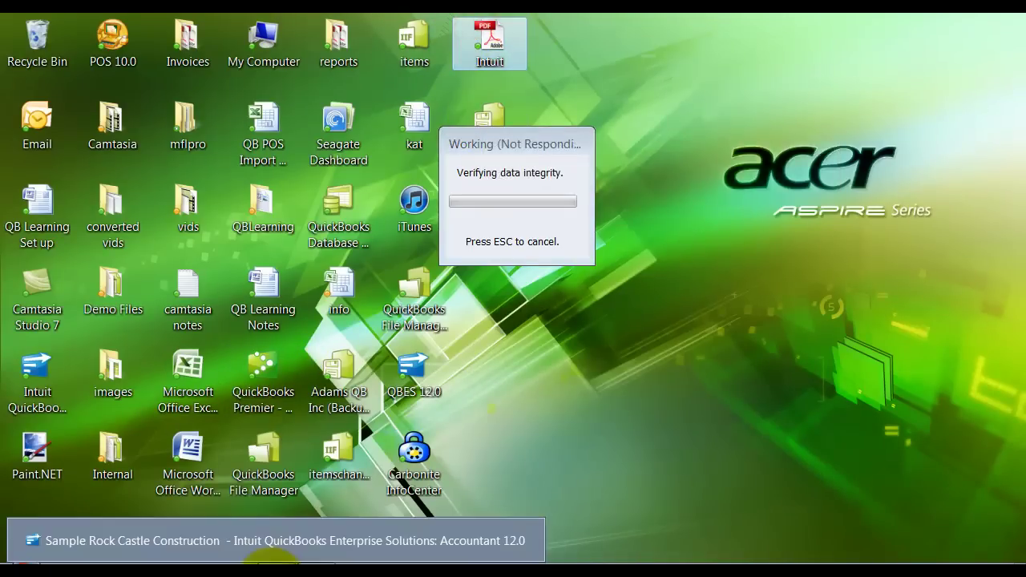
left_click(273, 563)
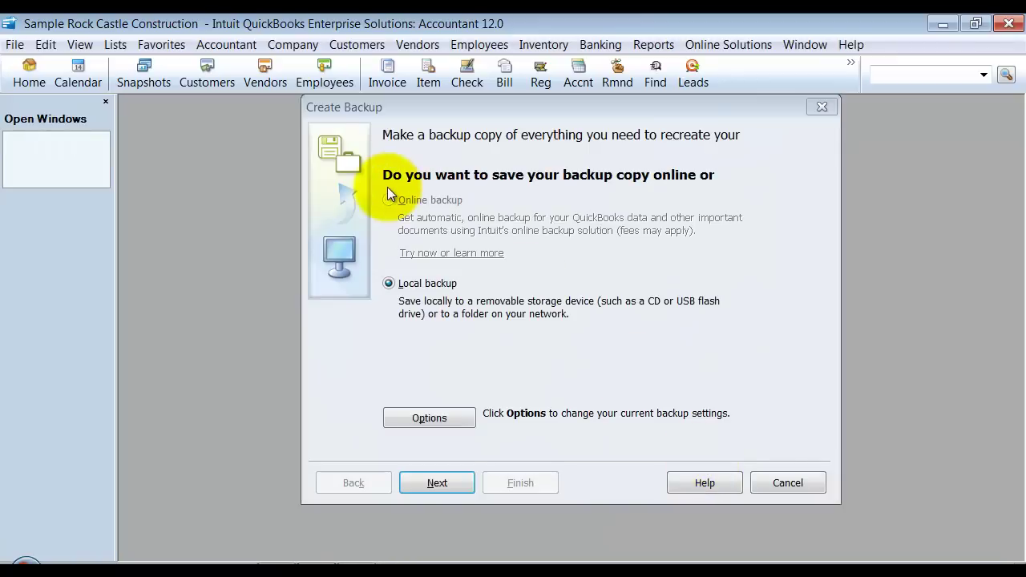
Save a local .QBB backup to the Desktop with no verification
left_click(442, 484)
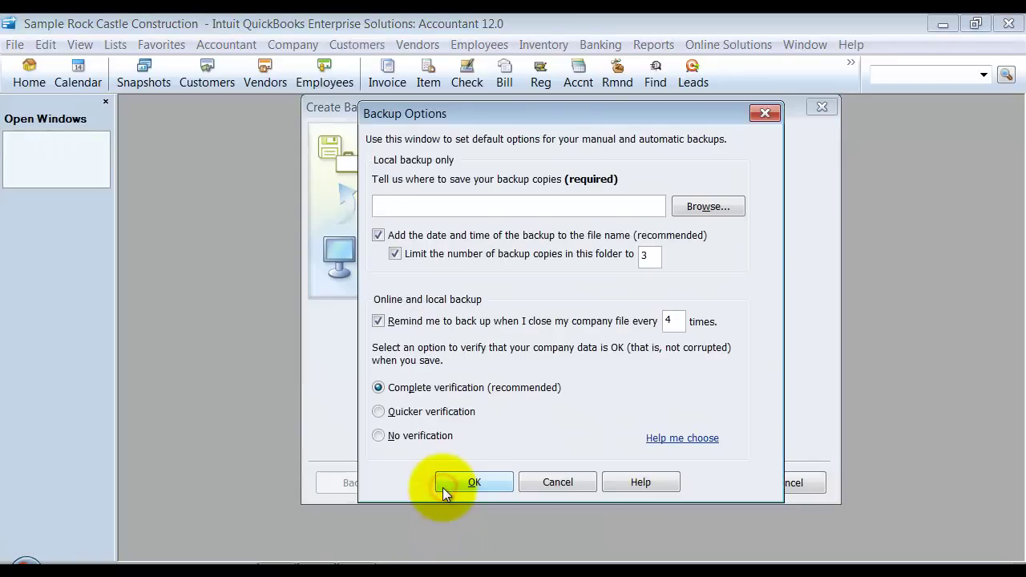
left_click(379, 435)
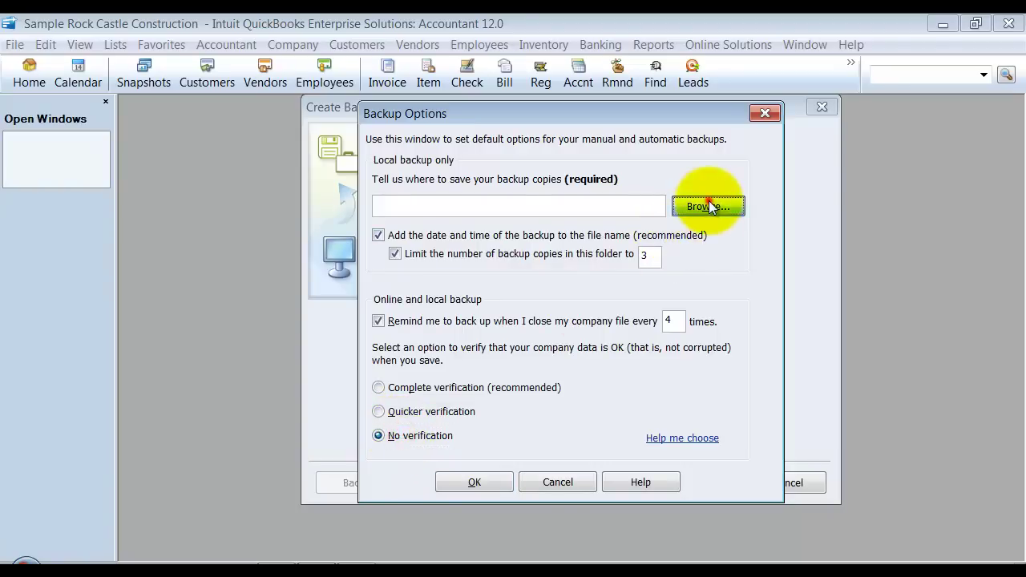
left_click(709, 206)
left_click(638, 231)
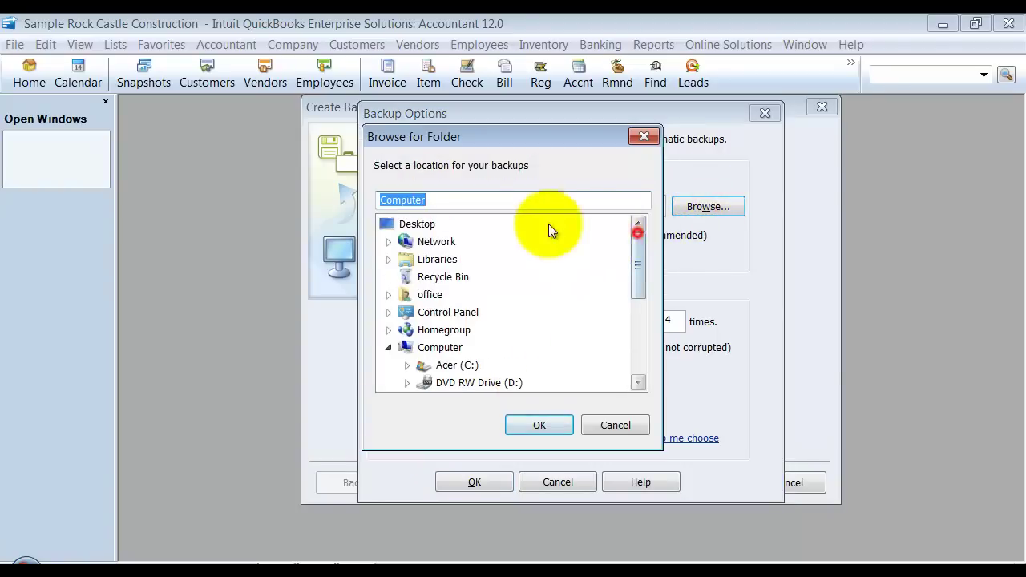
left_click(402, 225)
left_click(539, 425)
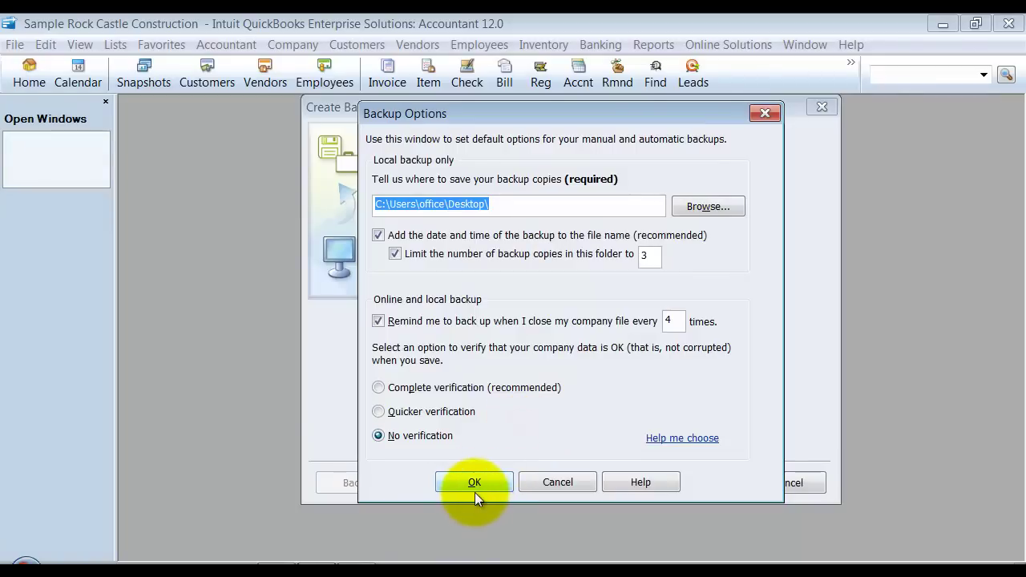
left_click(474, 485)
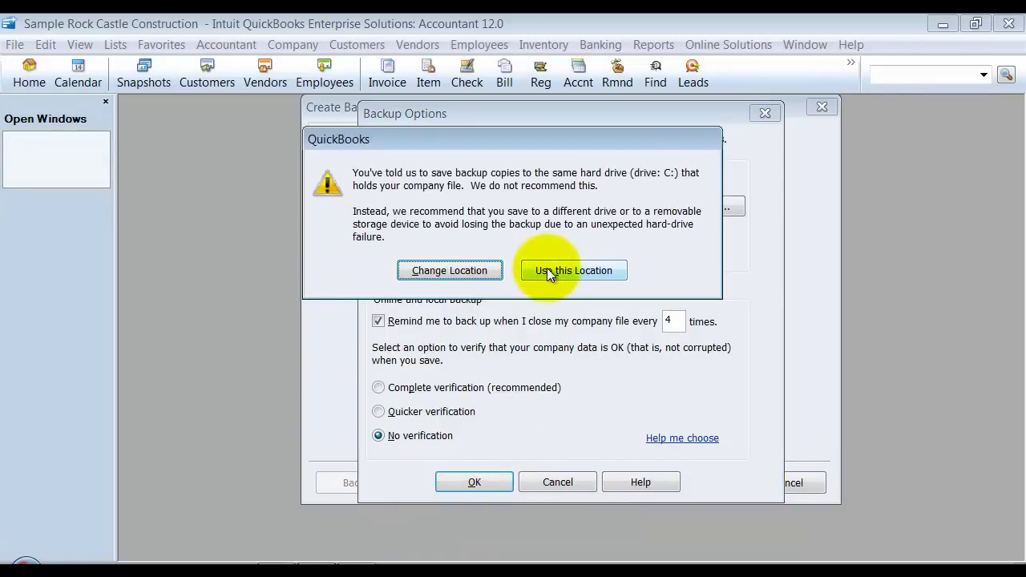
left_click(550, 271)
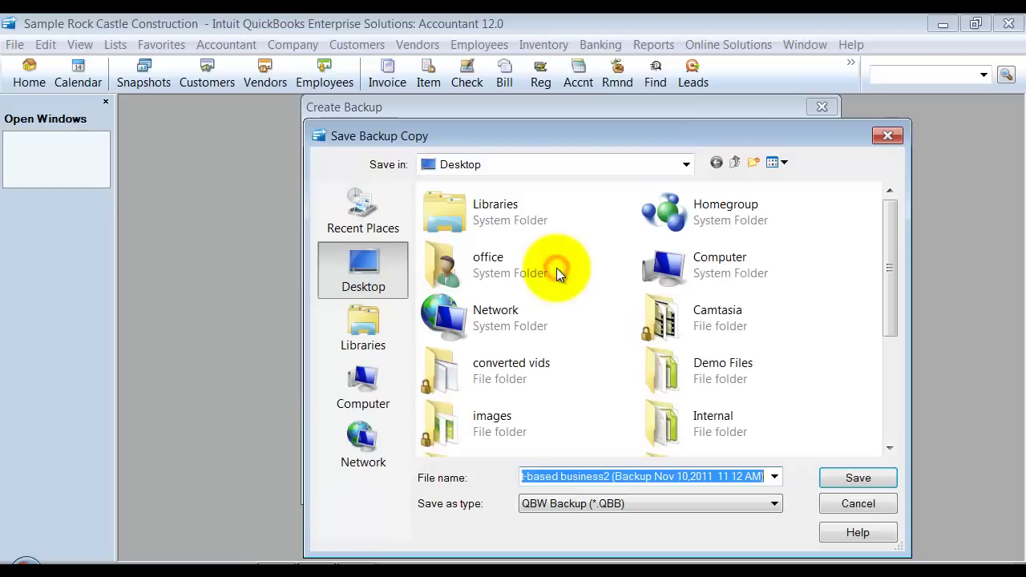
left_click(830, 480)
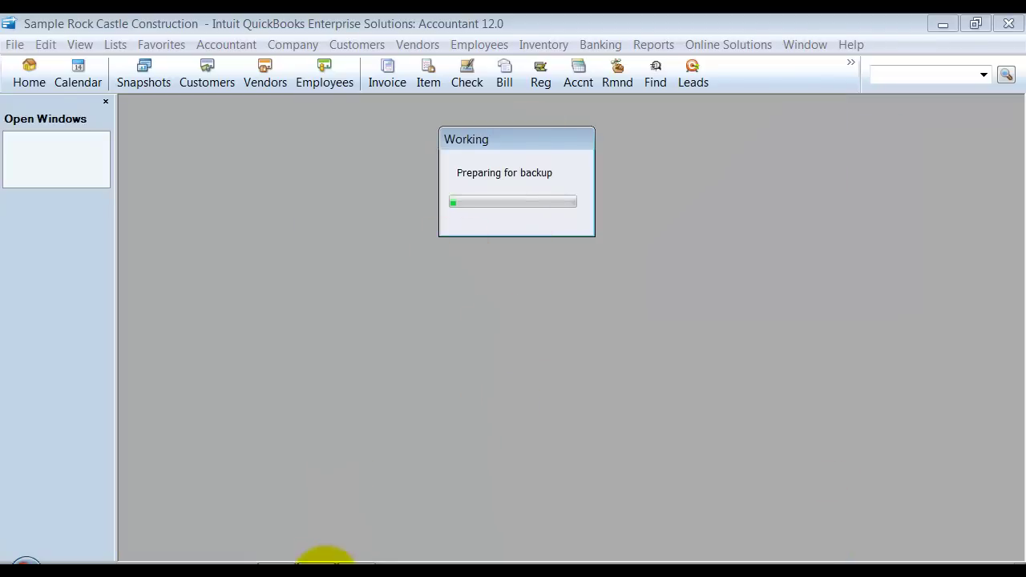
View the Inventory Valuation Detail PDF at 100% and highlight the Cabinet Pulls receipt and bill lines
left_click(325, 561)
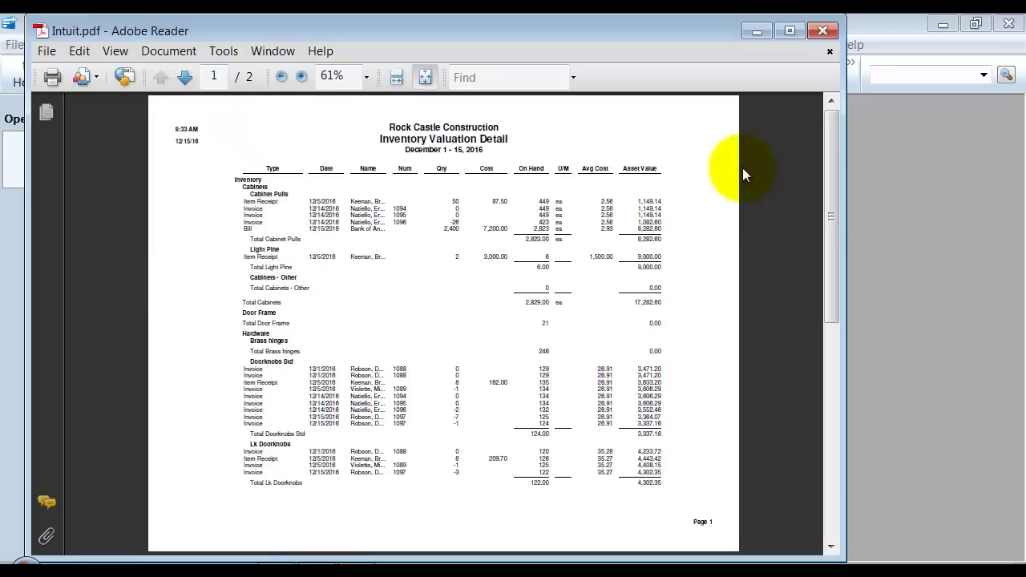
left_click(302, 78)
left_click(303, 78)
left_click(303, 78)
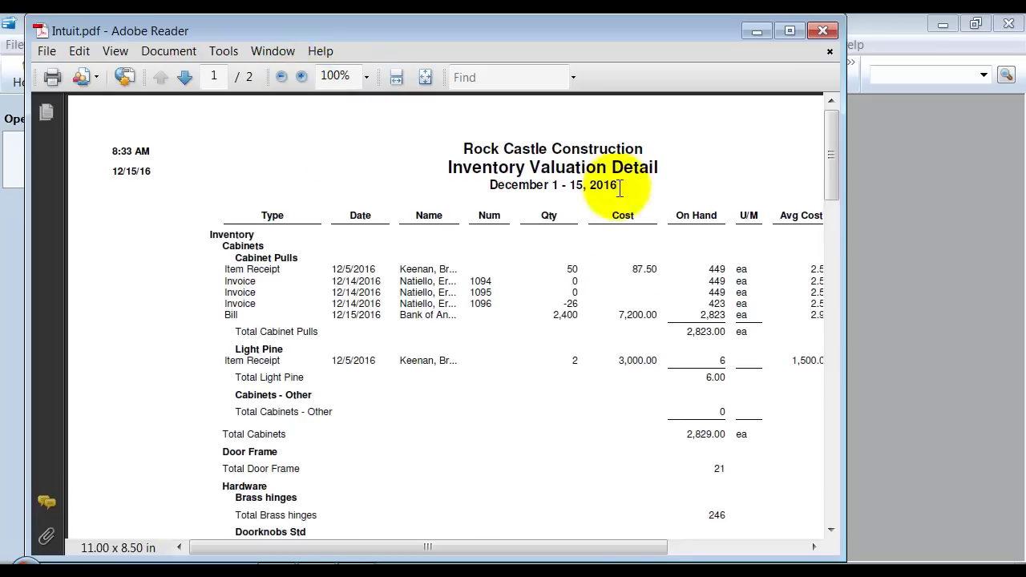
left_click(800, 34)
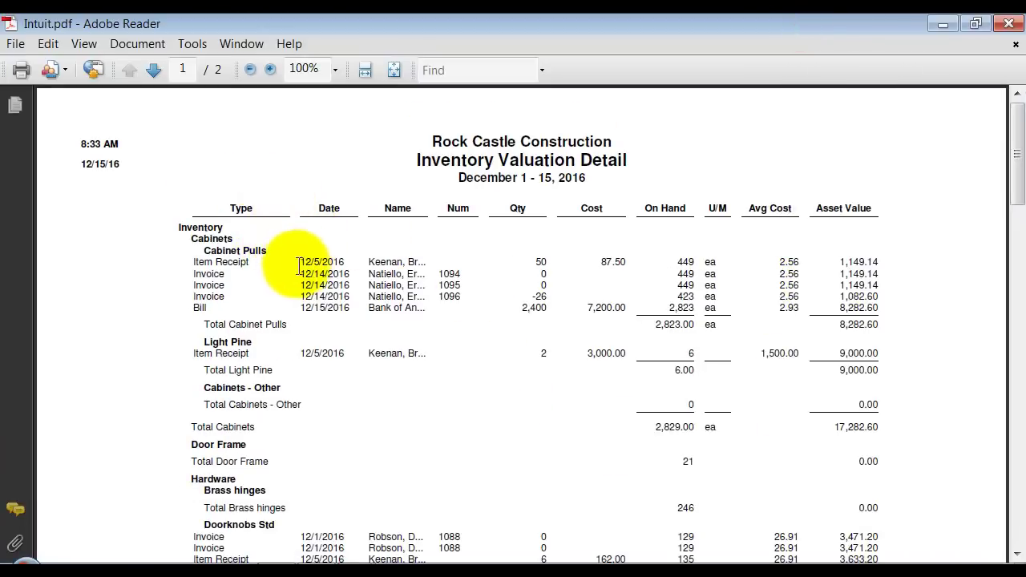
left_click_drag(192, 262, 639, 263)
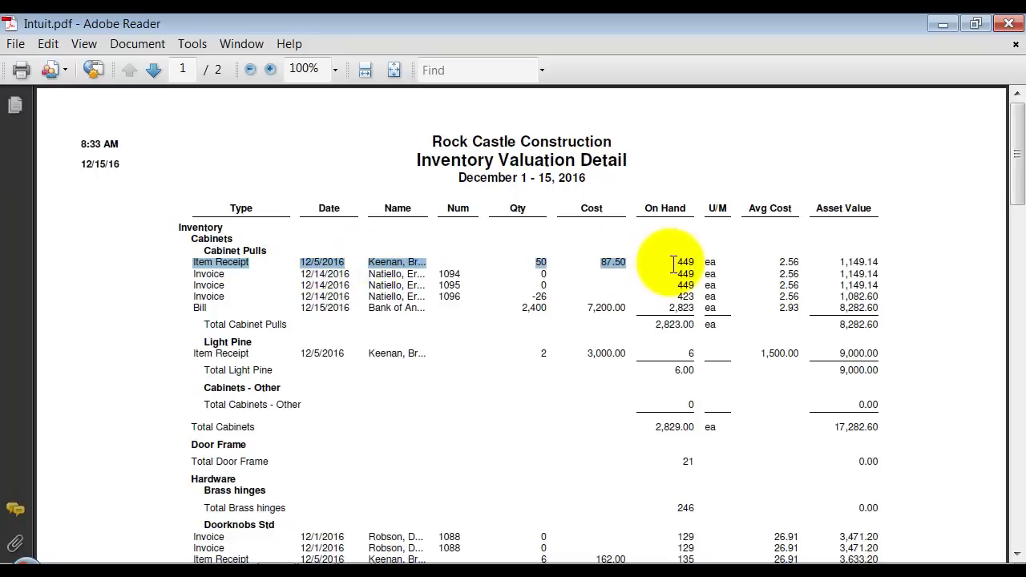
left_click_drag(190, 309, 654, 311)
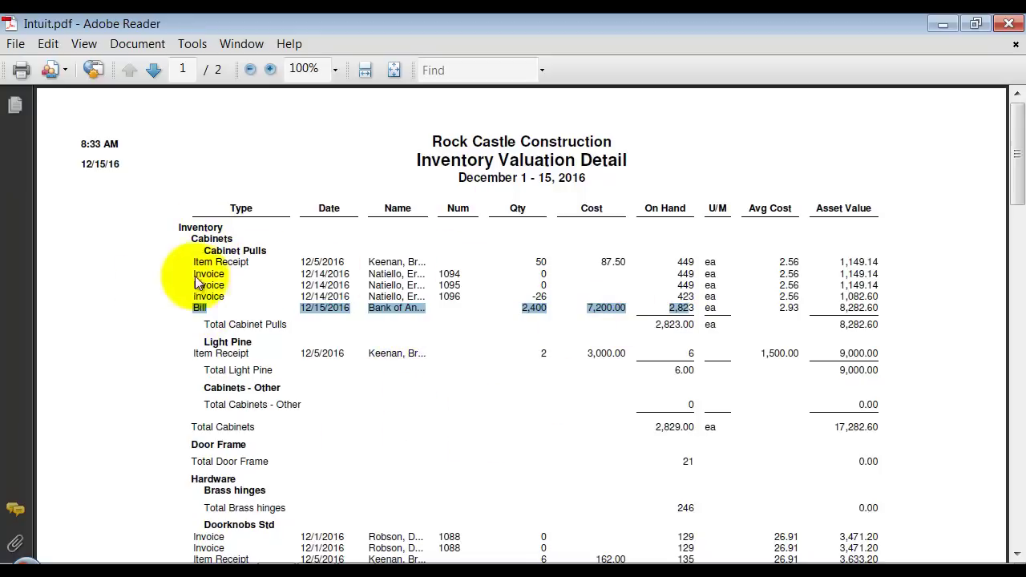
left_click_drag(214, 313, 153, 321)
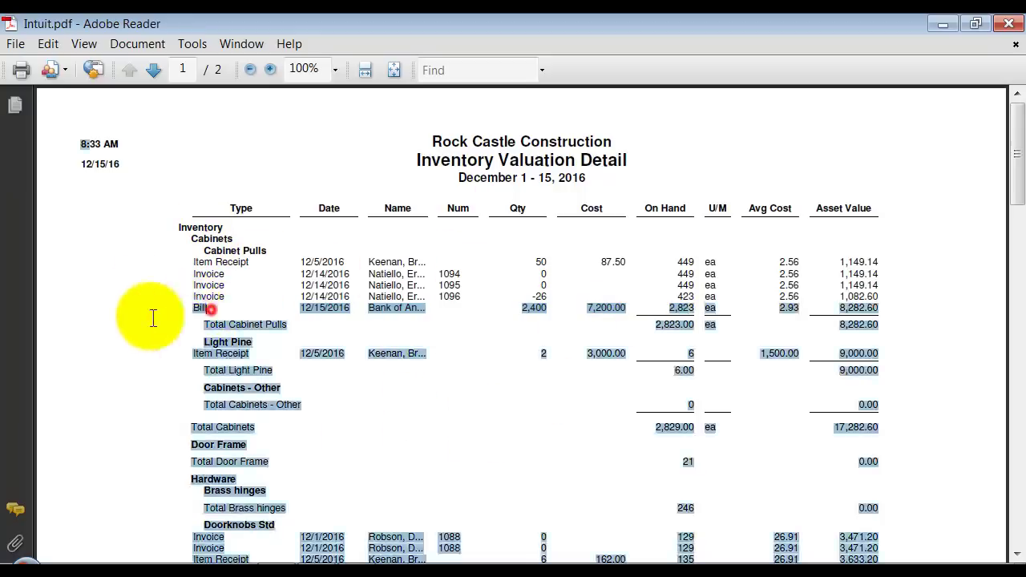
left_click(225, 296)
double_click(198, 313)
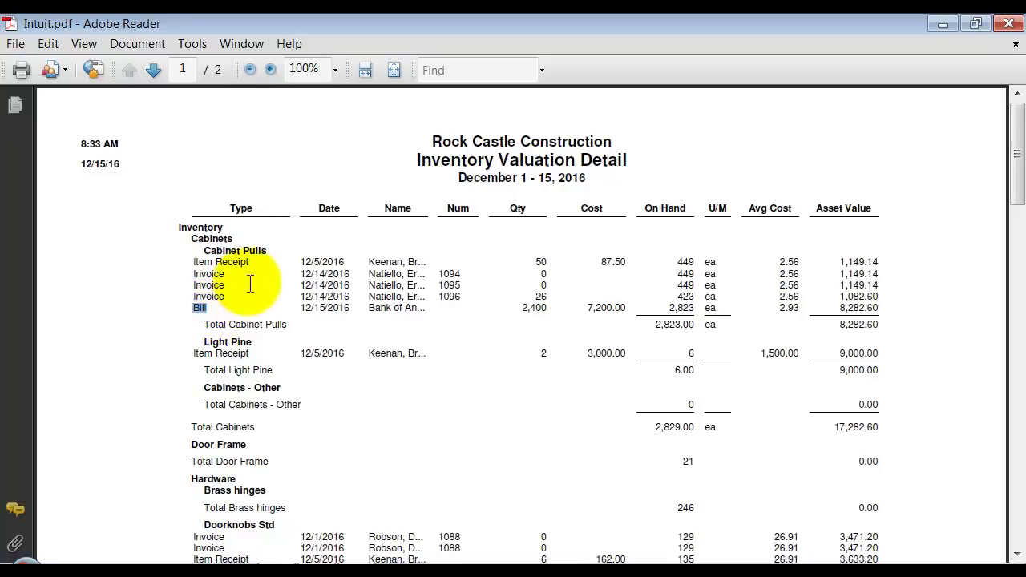
Scroll to the end of page 1 and return to the QuickBooks update results
scroll(249, 289, "down", 2)
scroll(241, 313, "down", 3)
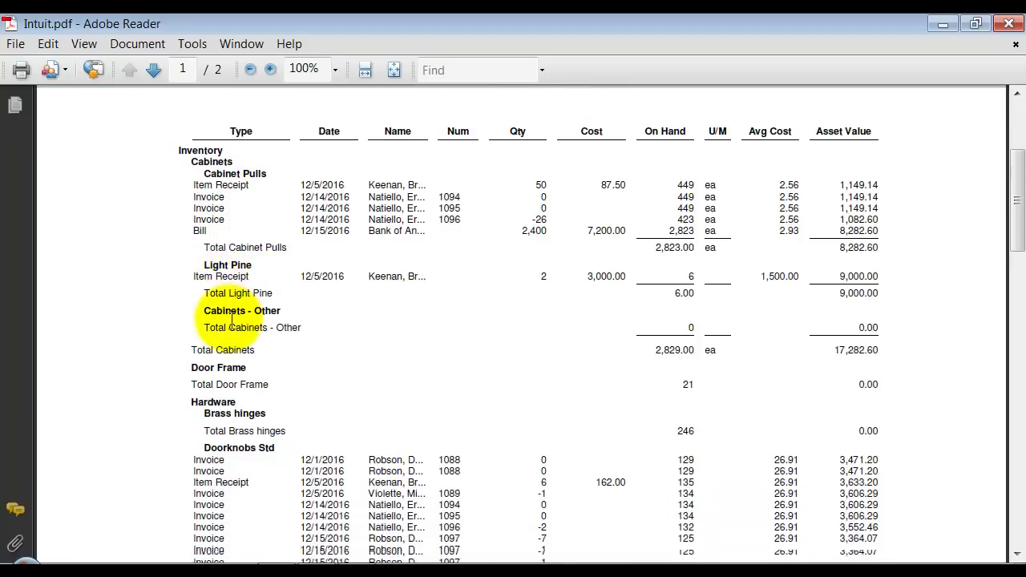
scroll(231, 323, "down", 2)
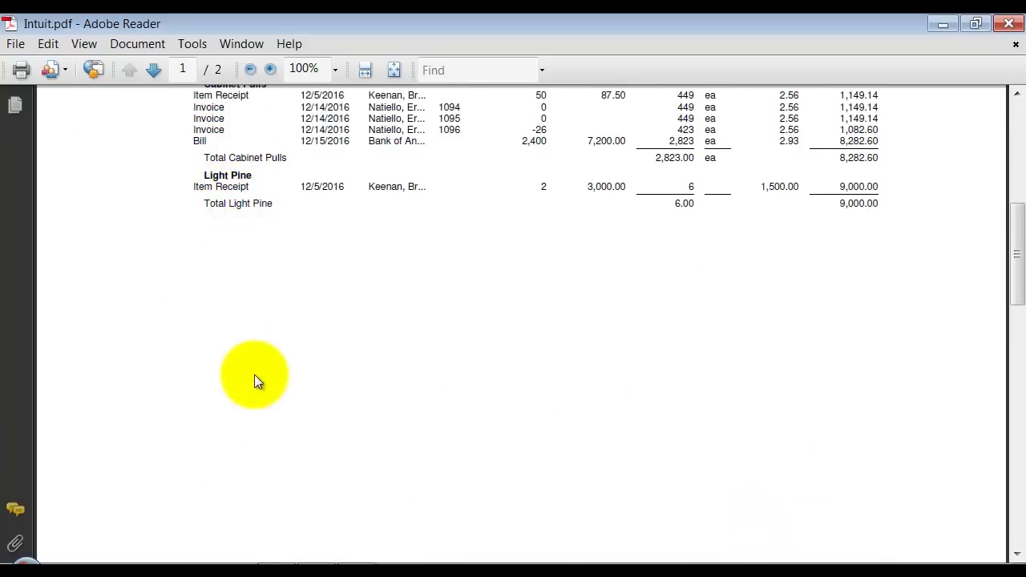
scroll(314, 413, "down", 1)
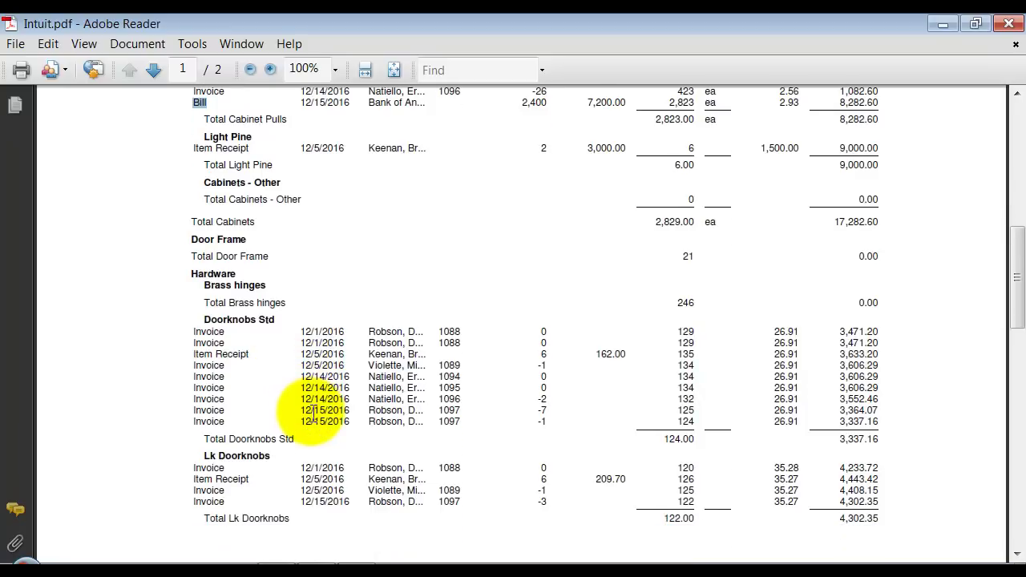
scroll(314, 413, "down", 2)
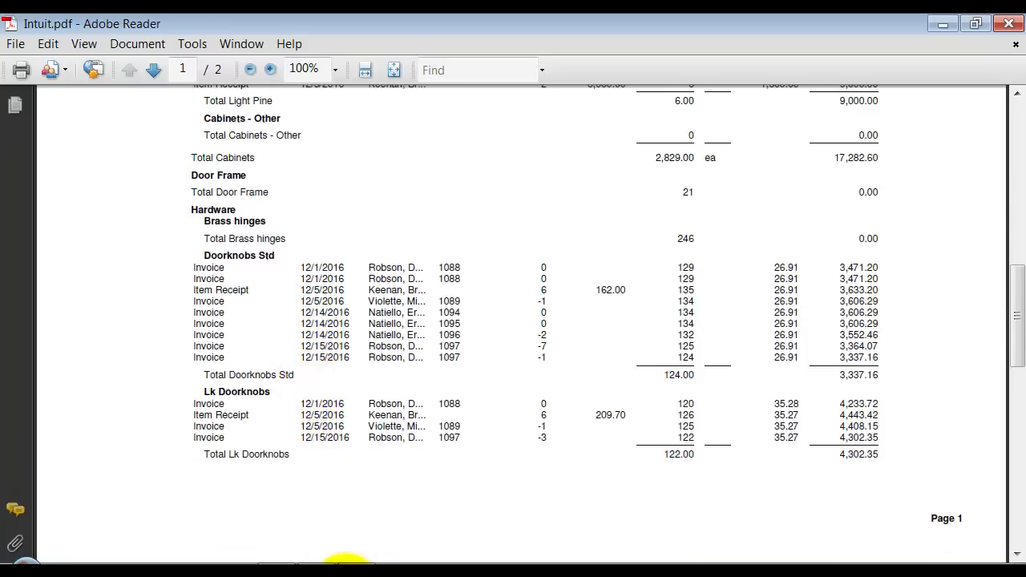
left_click(332, 562)
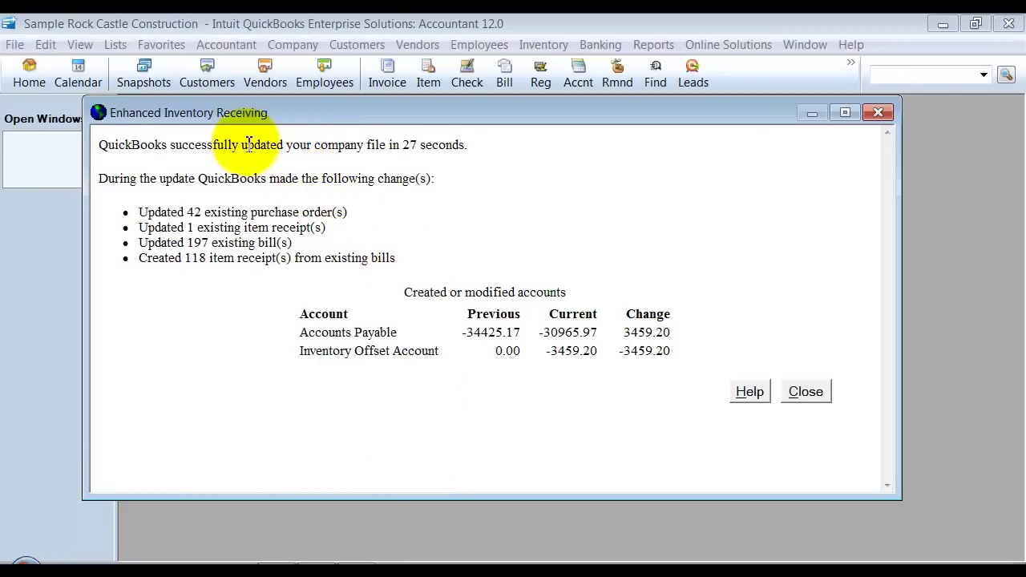
Highlight the update time, 42 purchase orders, receipt and bill counts, and previous A/P balance -34425.17
left_click_drag(241, 144, 463, 144)
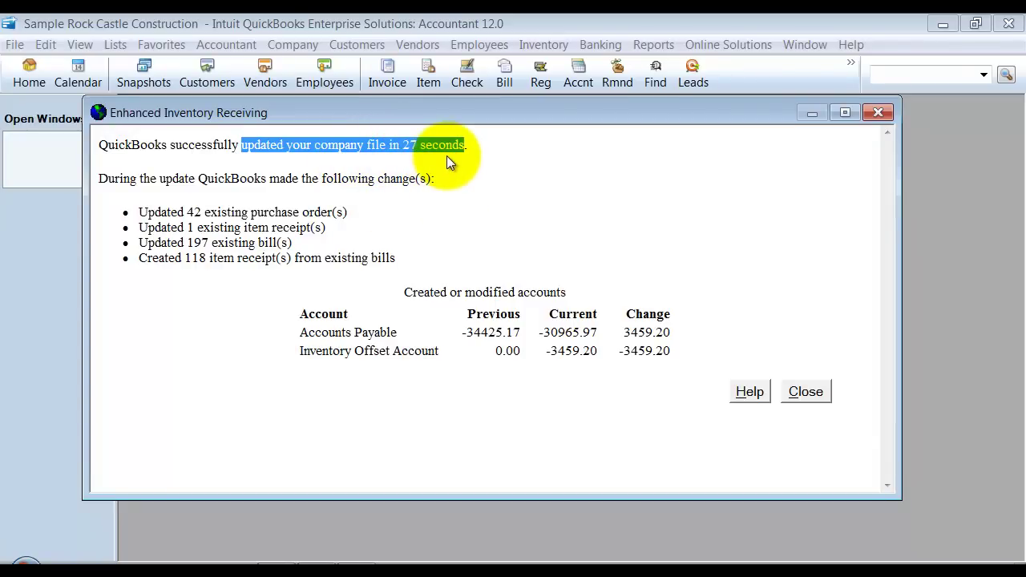
left_click(190, 214)
left_click_drag(190, 214, 332, 215)
left_click(192, 232)
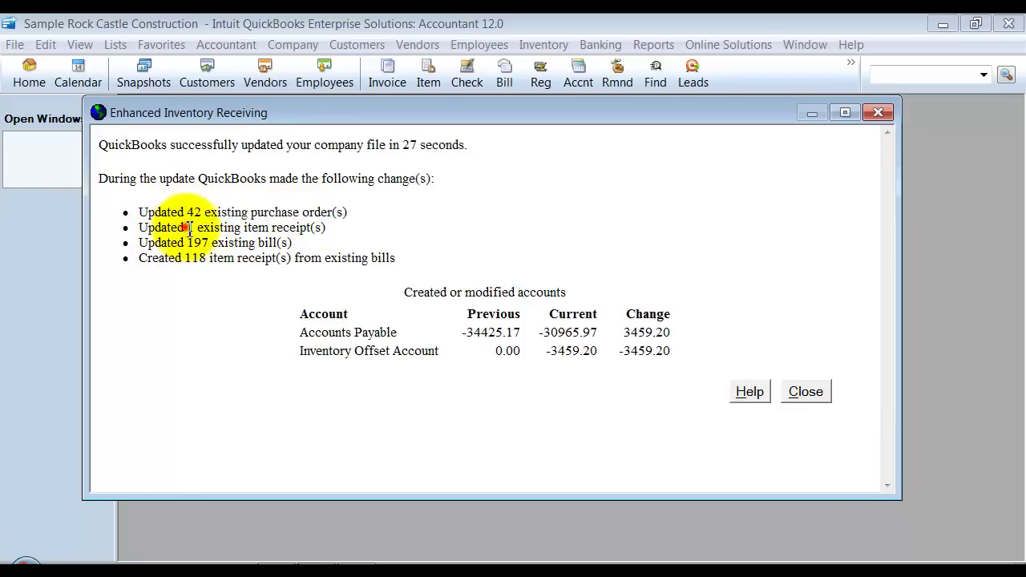
left_click_drag(197, 229, 221, 292)
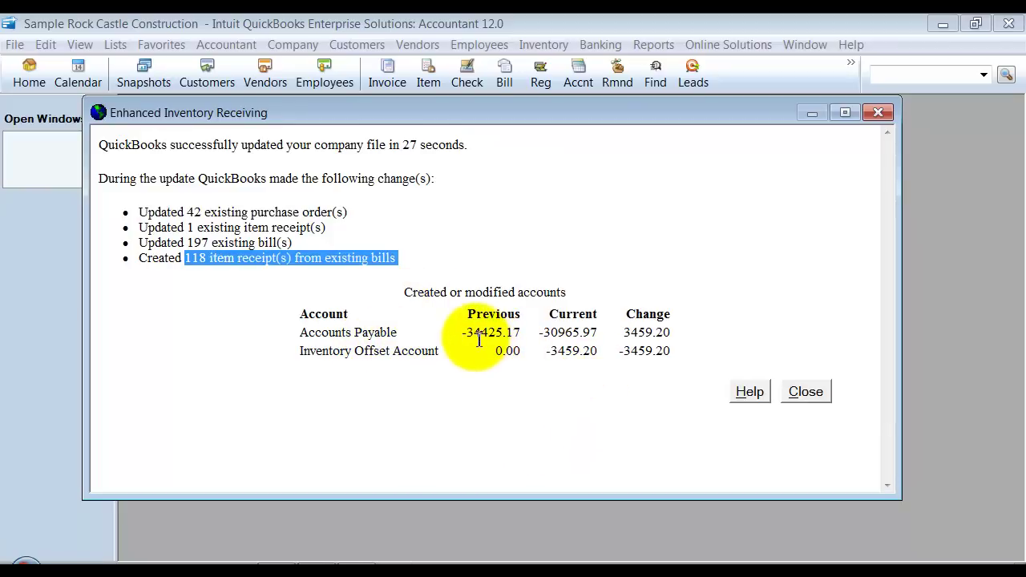
left_click_drag(472, 337, 519, 338)
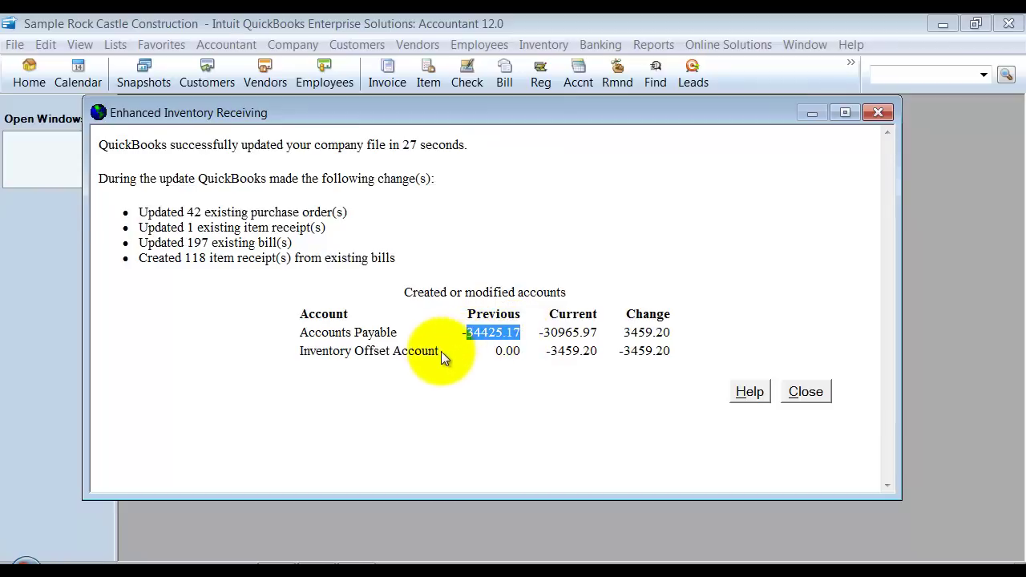
left_click(522, 351)
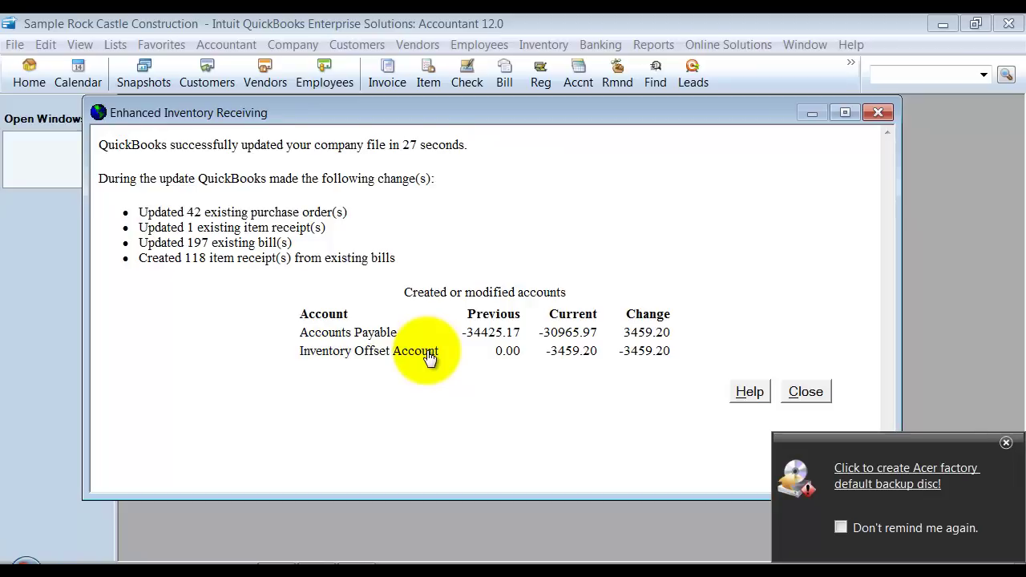
Dismiss the backup reminder, highlight both accounts' current balances, and close the summary
left_click(1006, 443)
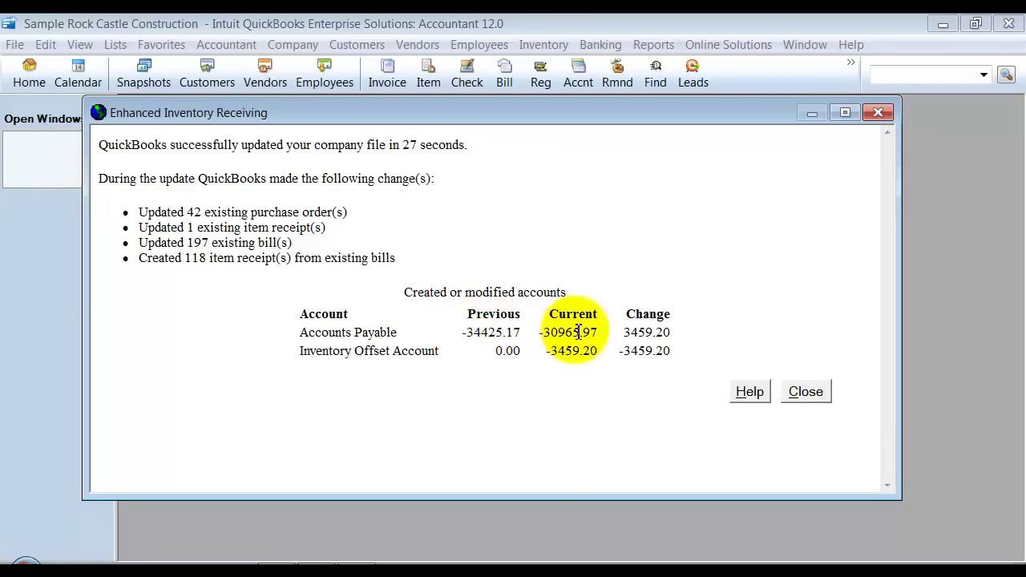
left_click_drag(549, 335, 672, 337)
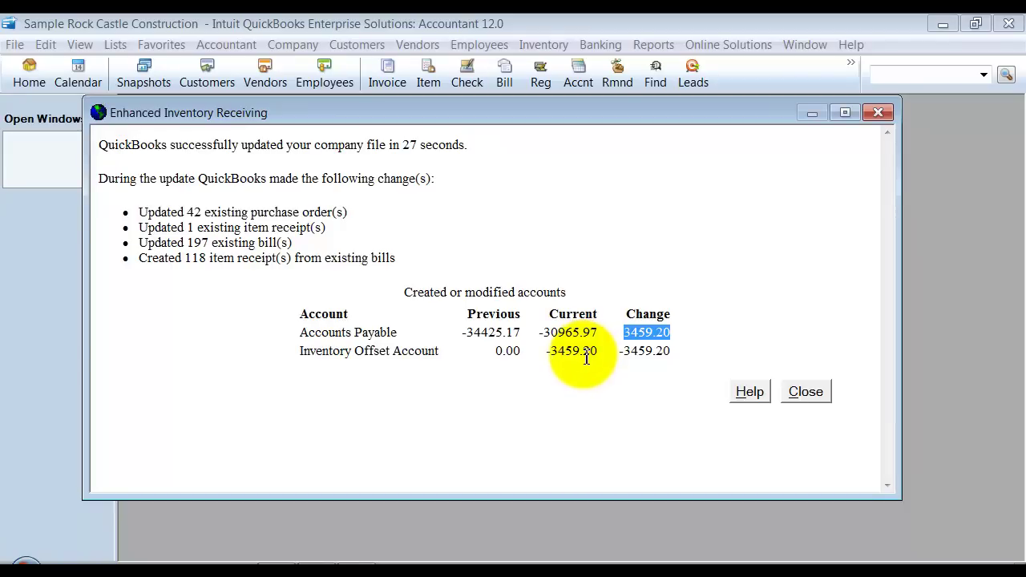
left_click(806, 392)
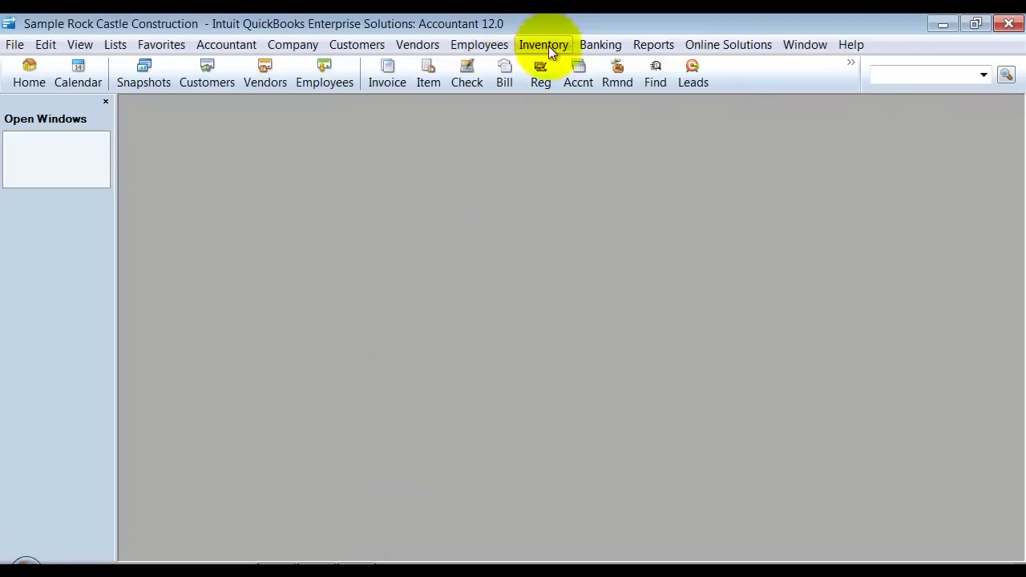
left_click(549, 46)
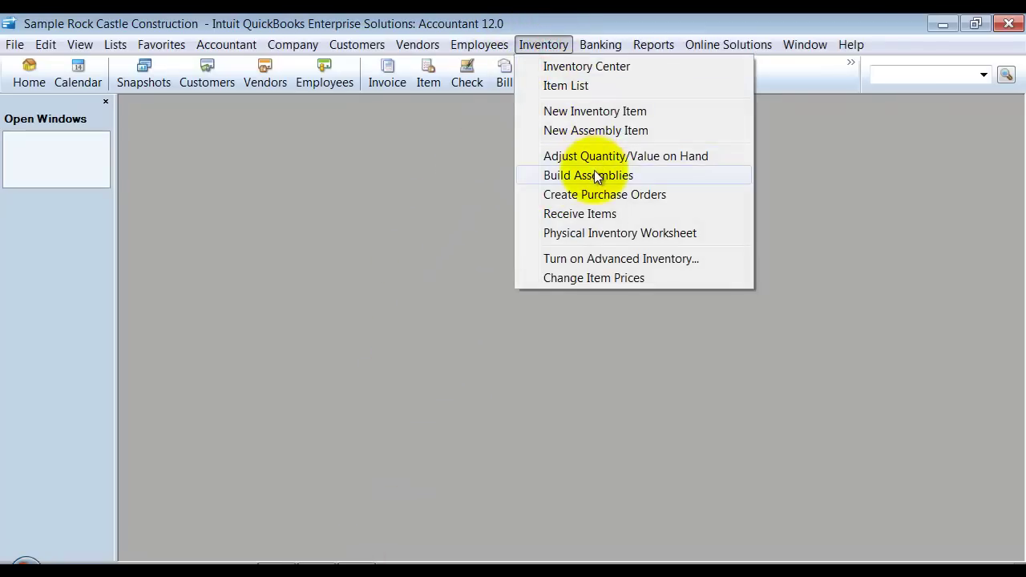
left_click(656, 45)
mouse_move(718, 293)
mouse_move(728, 325)
left_click(539, 342)
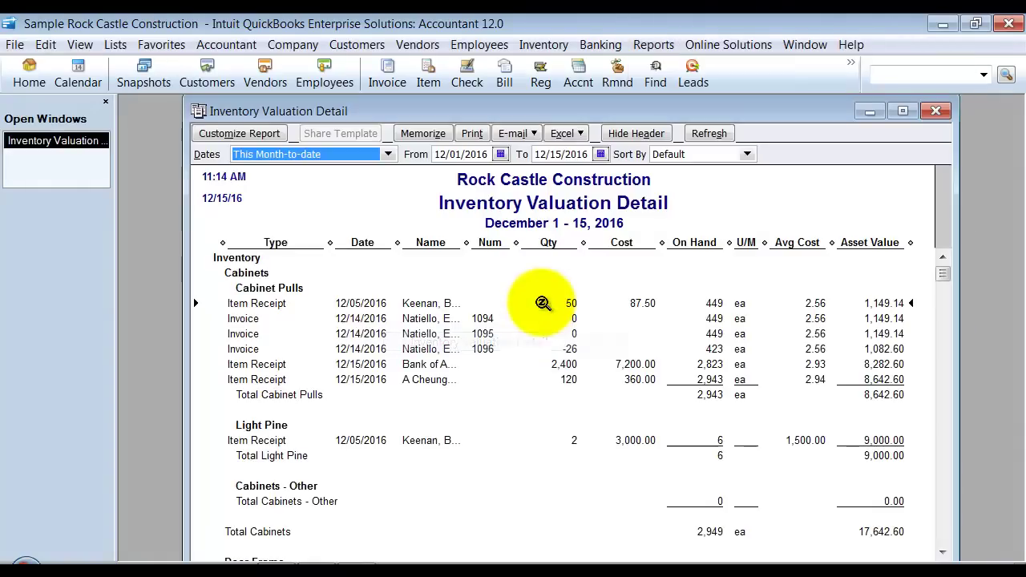
double_click(523, 106)
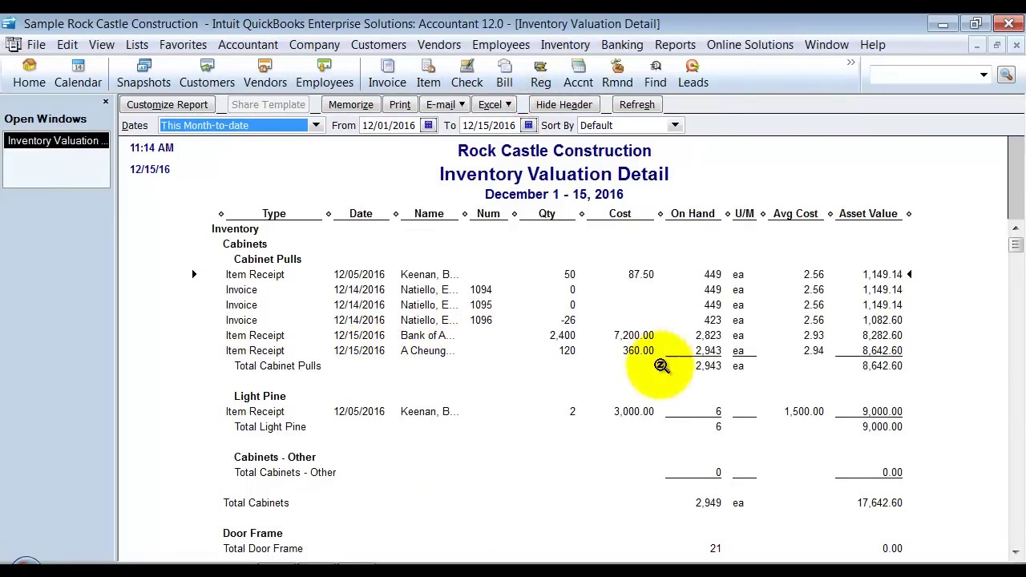
left_click(393, 336)
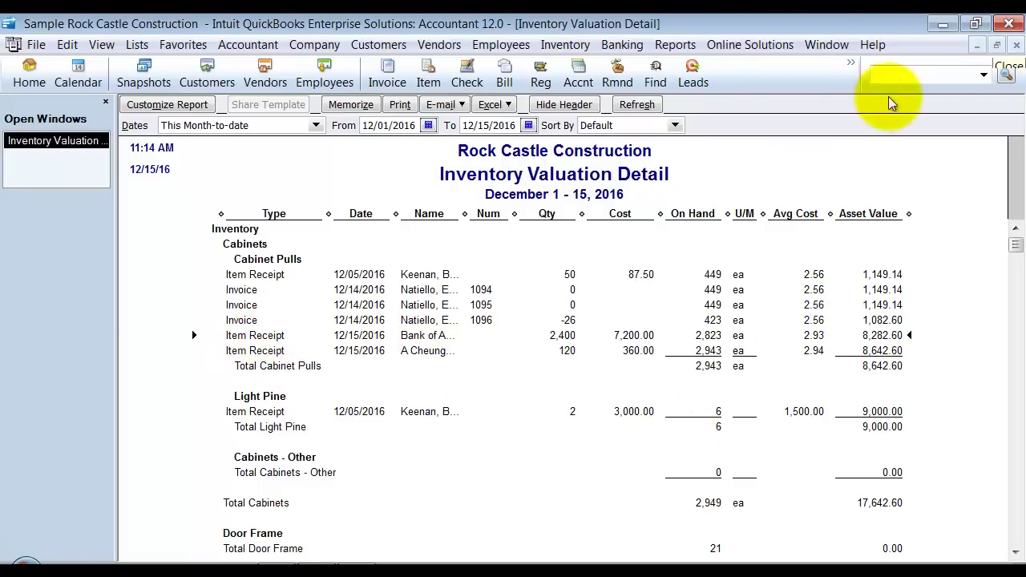
left_click(1017, 45)
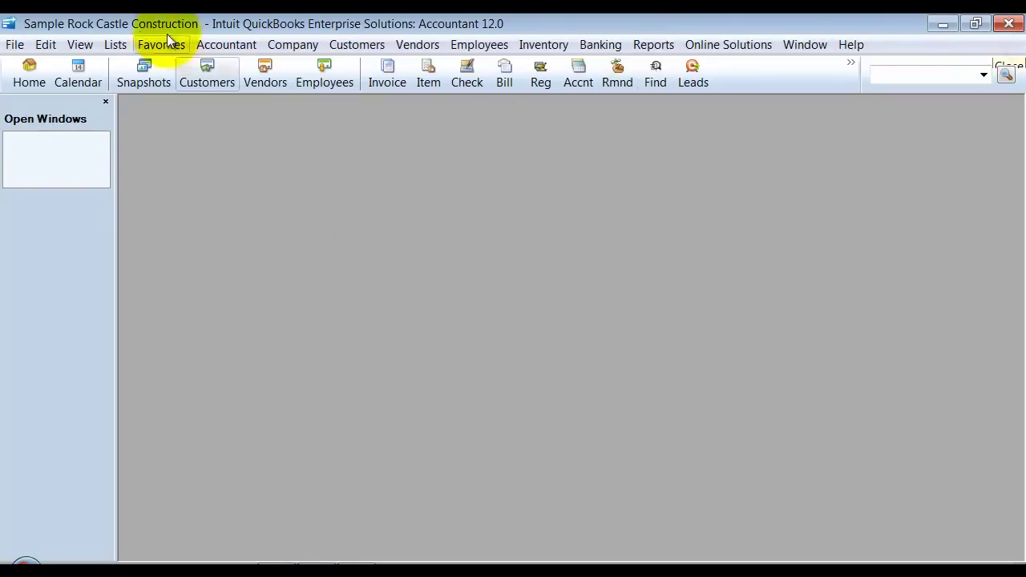
From the maximized Home page, start a purchase order to A Cheung Limited
left_click(32, 82)
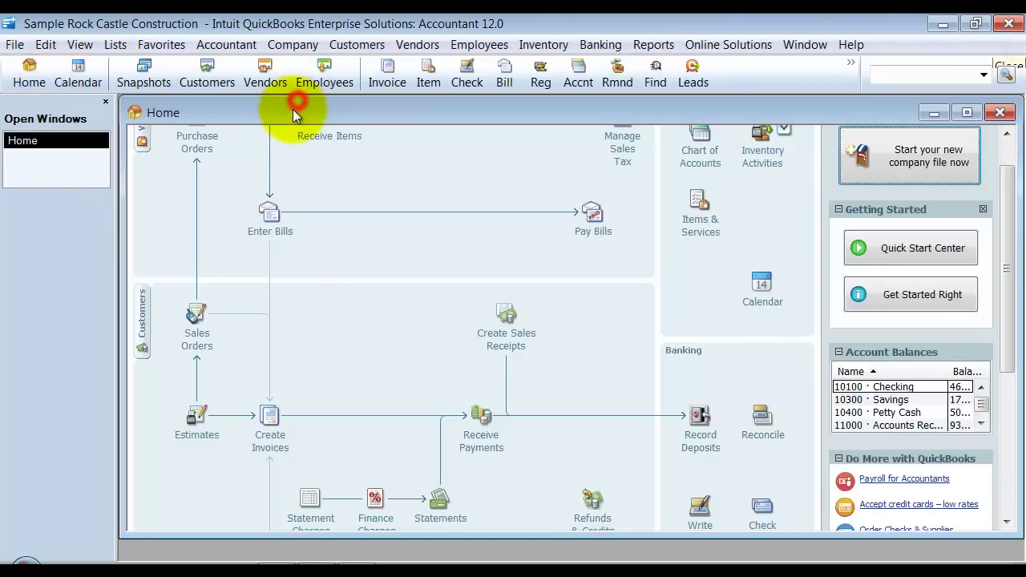
double_click(293, 110)
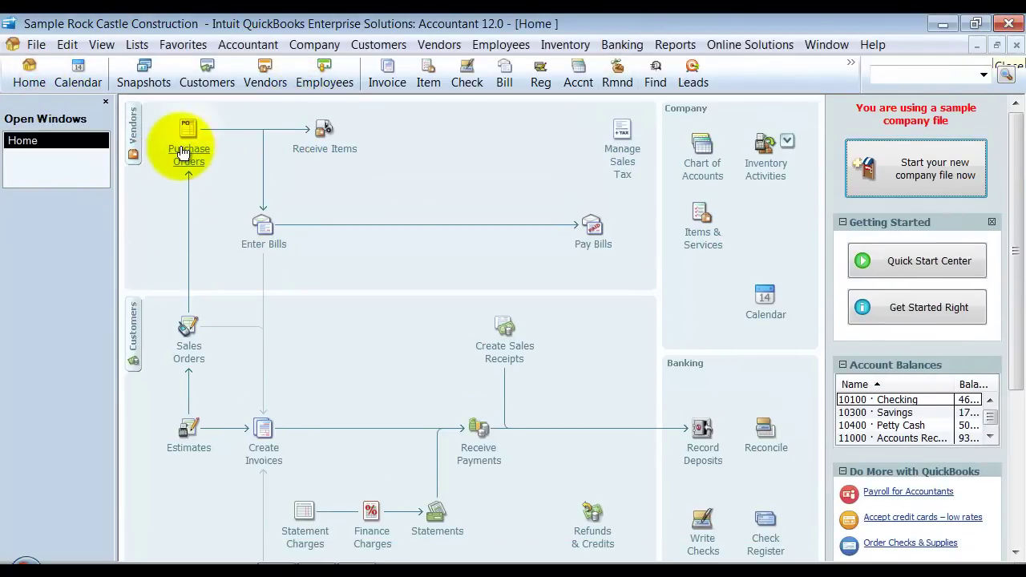
left_click(183, 152)
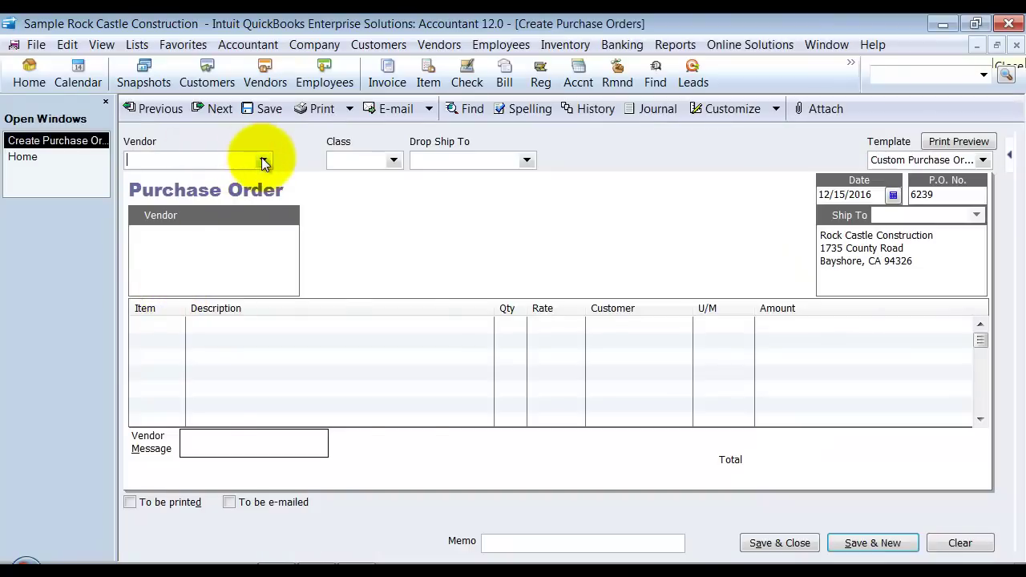
left_click(262, 159)
left_click(180, 204)
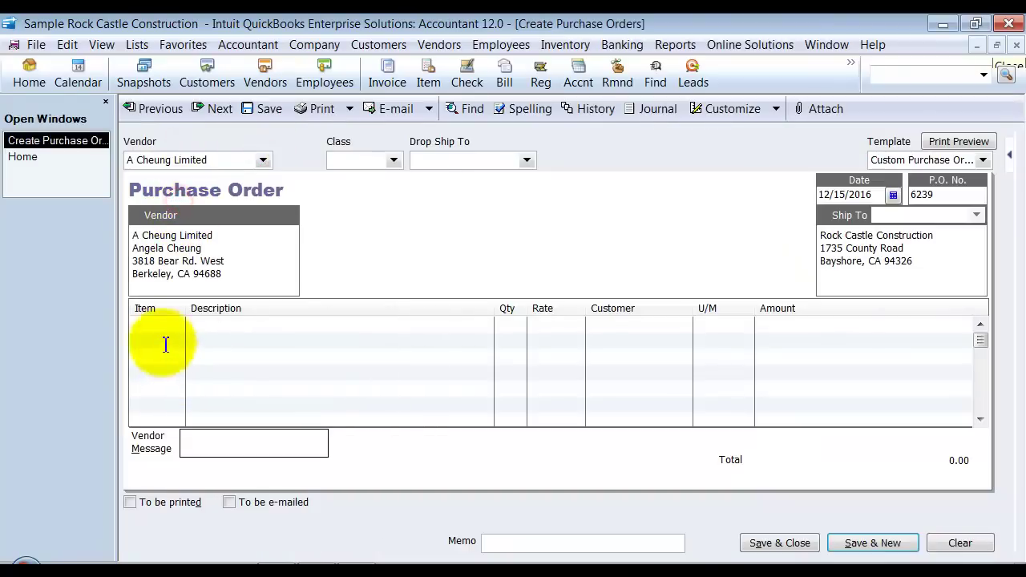
Add Cabinet Pulls quantity 5 and Trim lumber quantity 5 to the order
left_click(164, 324)
left_click(178, 326)
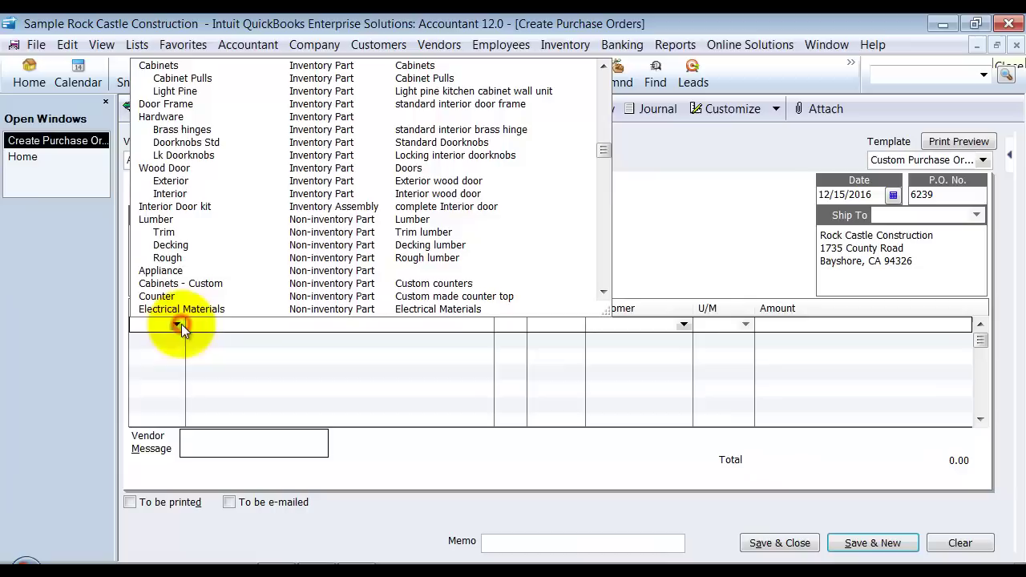
left_click(183, 79)
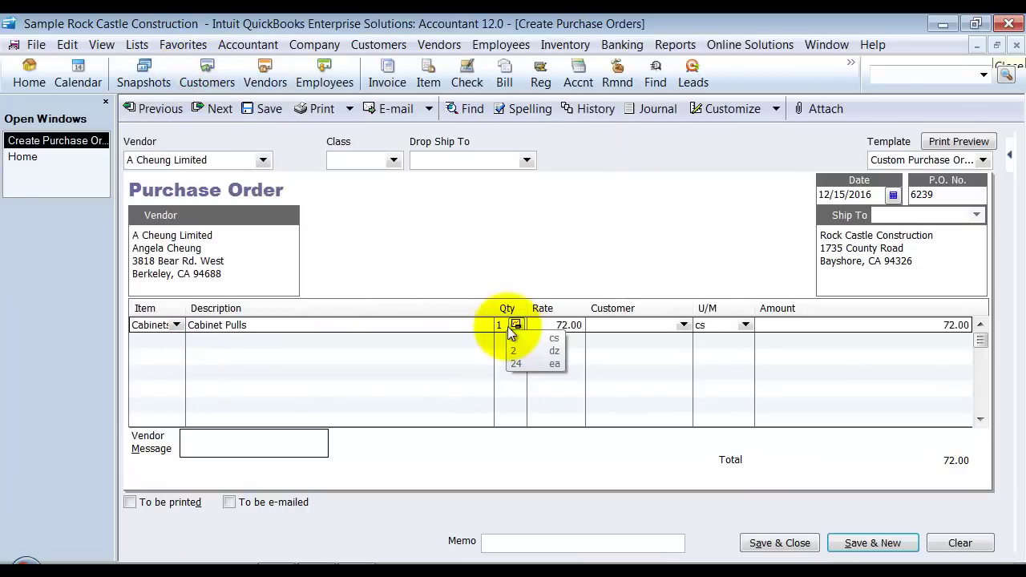
type("5")
left_click(150, 341)
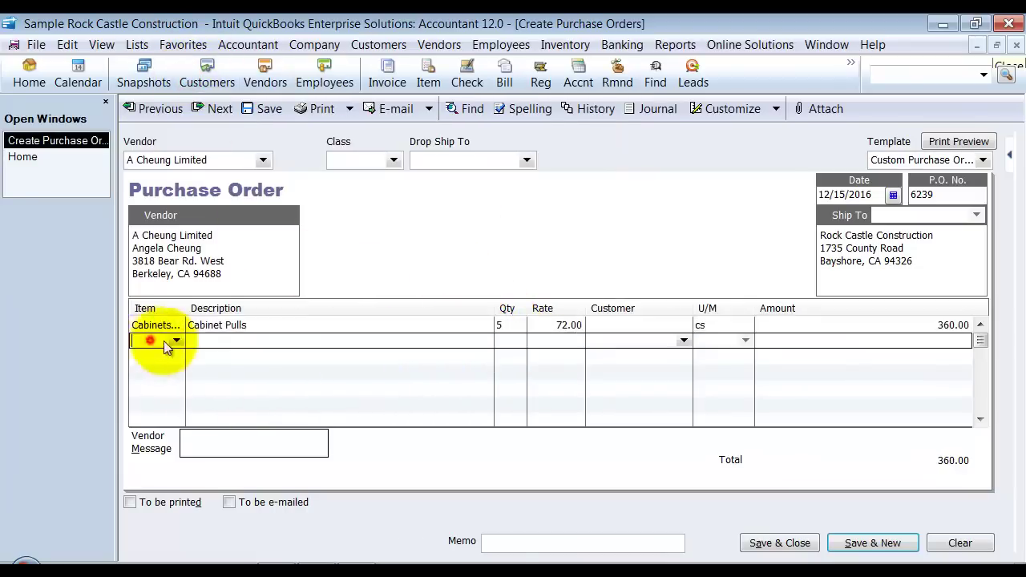
left_click(177, 341)
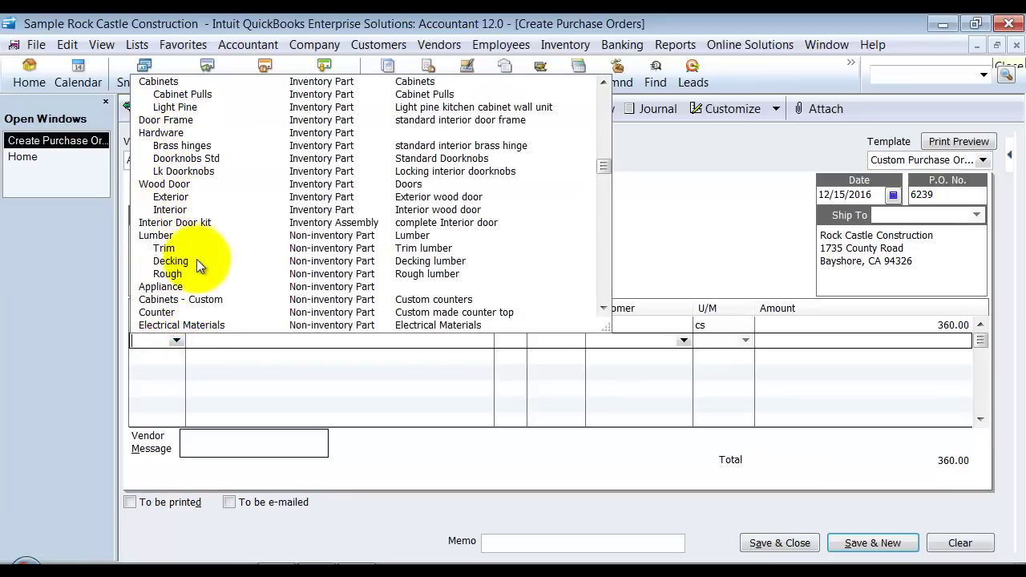
left_click(168, 247)
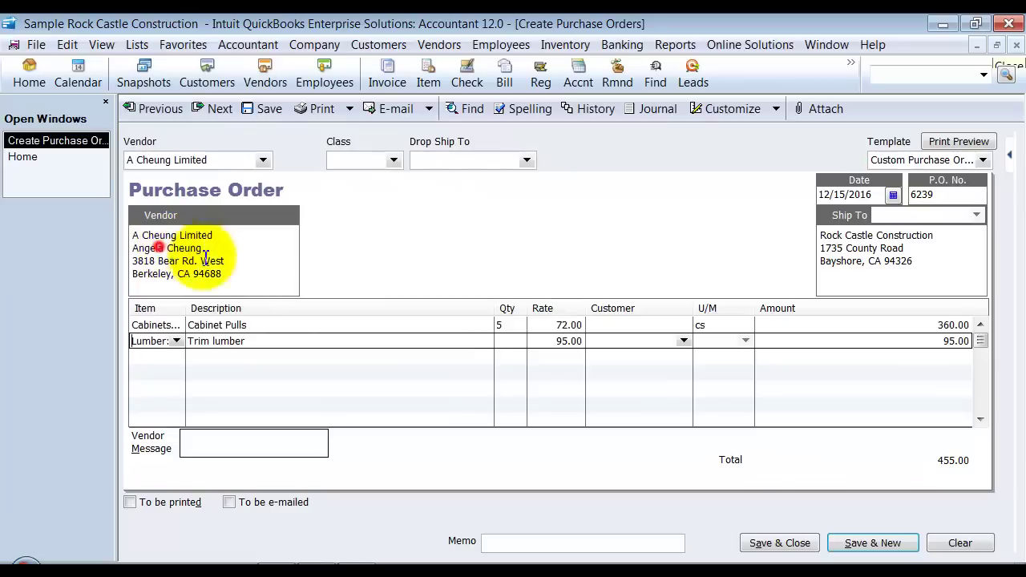
left_click(504, 339)
type("5")
Add Install carpeting quantity 10, save PO 6239 at 1,085.00, and return Home
left_click(156, 355)
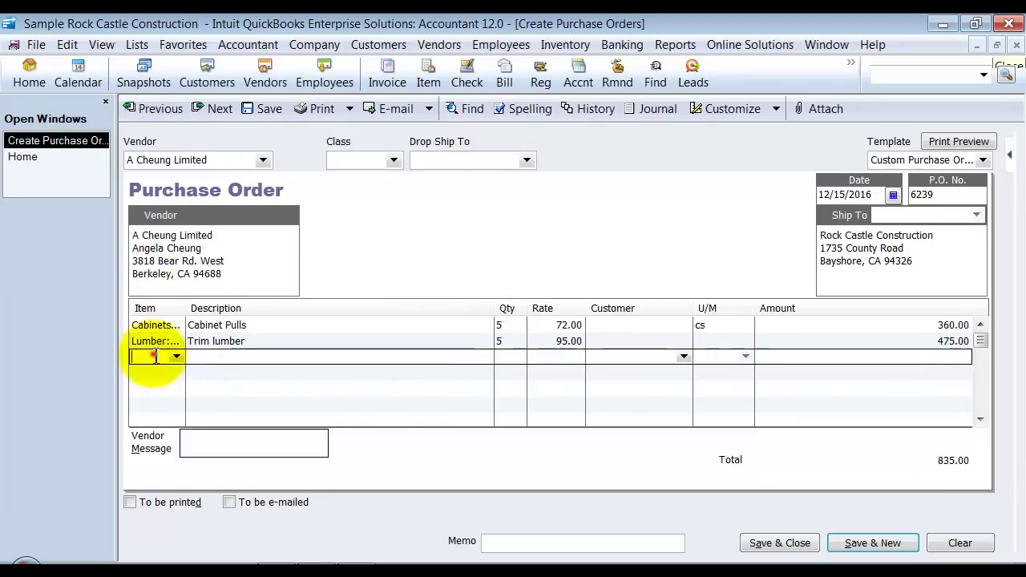
left_click(176, 356)
left_click(170, 123)
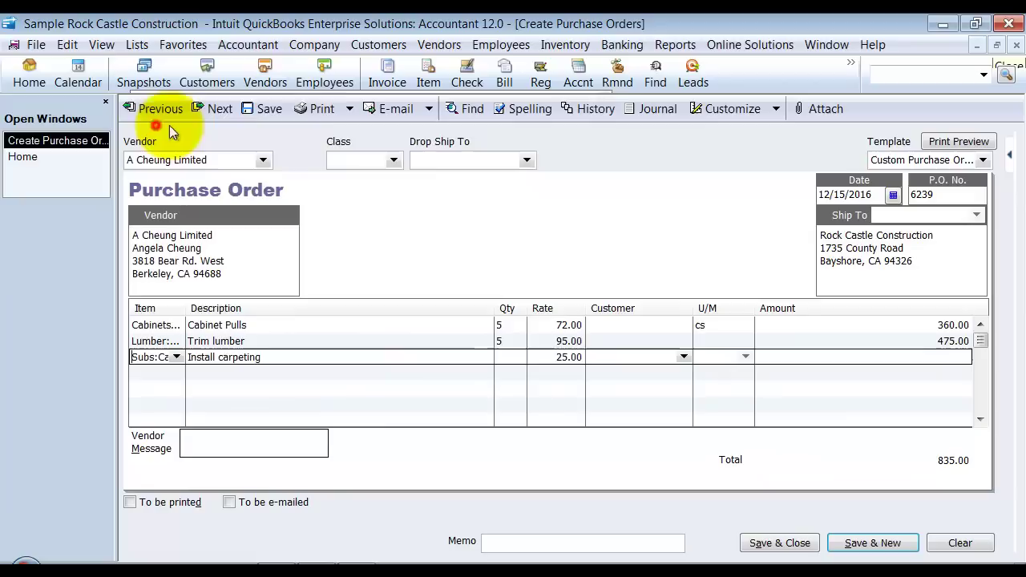
left_click(512, 358)
type("10")
key("Tab")
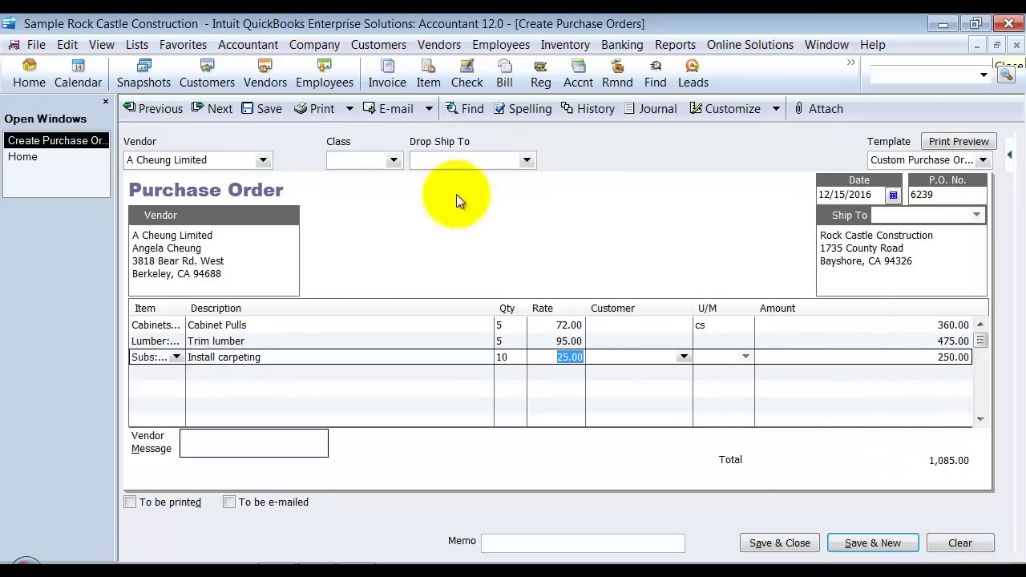
left_click(270, 112)
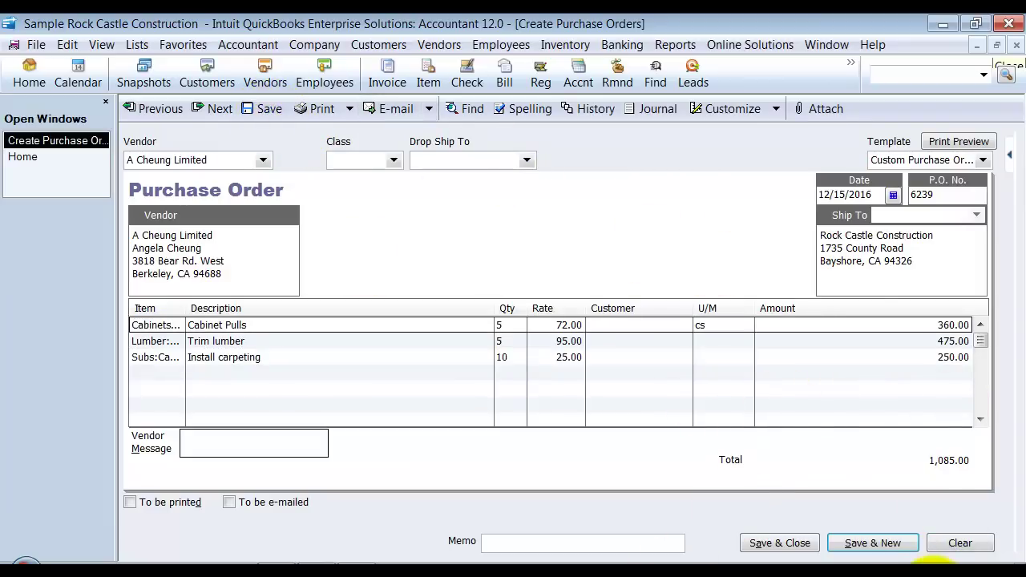
left_click(21, 156)
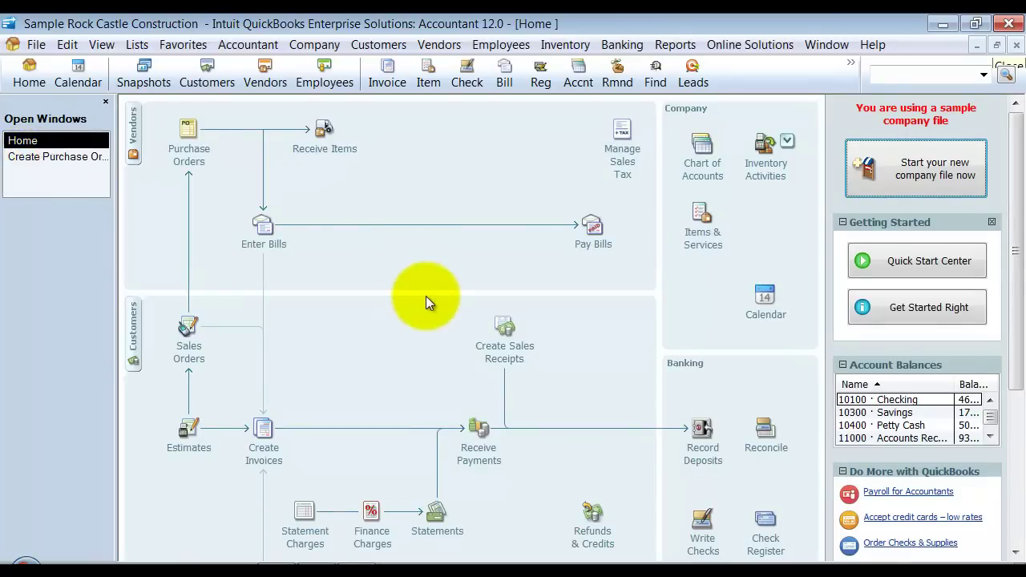
Receive items from A Cheung Limited against purchase order 6239
left_click(321, 154)
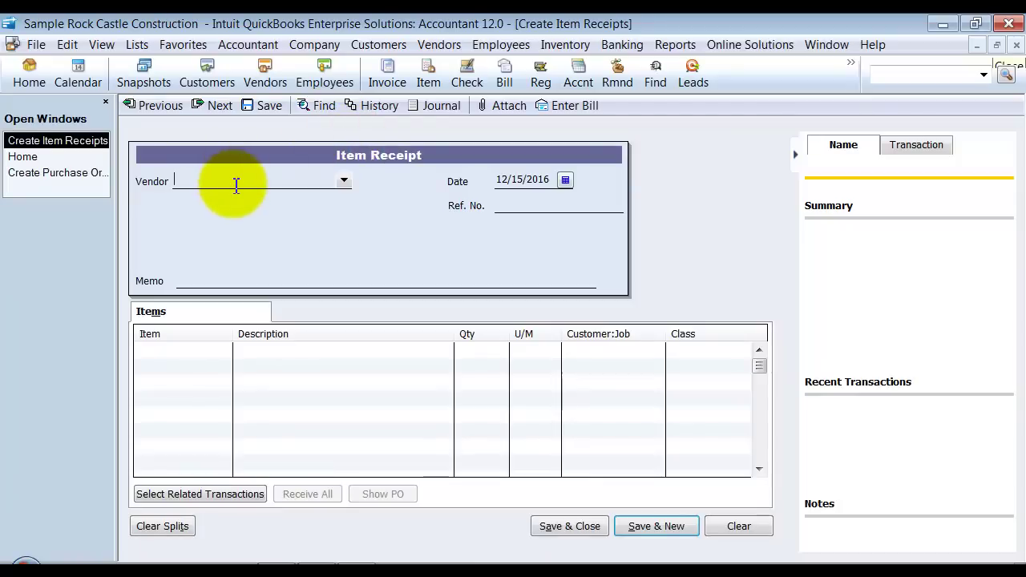
type("A Cheung Limited")
key("Tab")
left_click(538, 222)
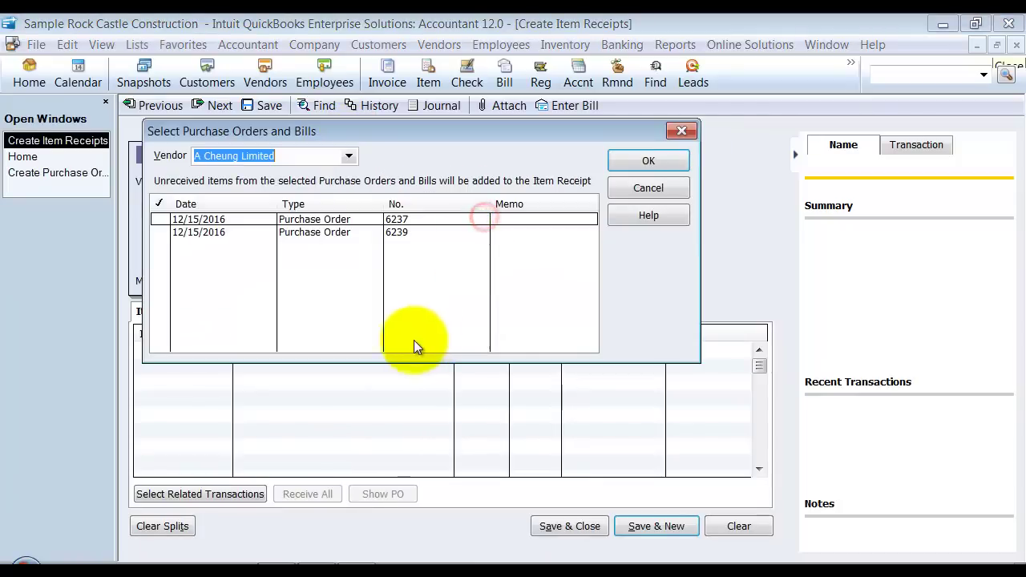
left_click(160, 232)
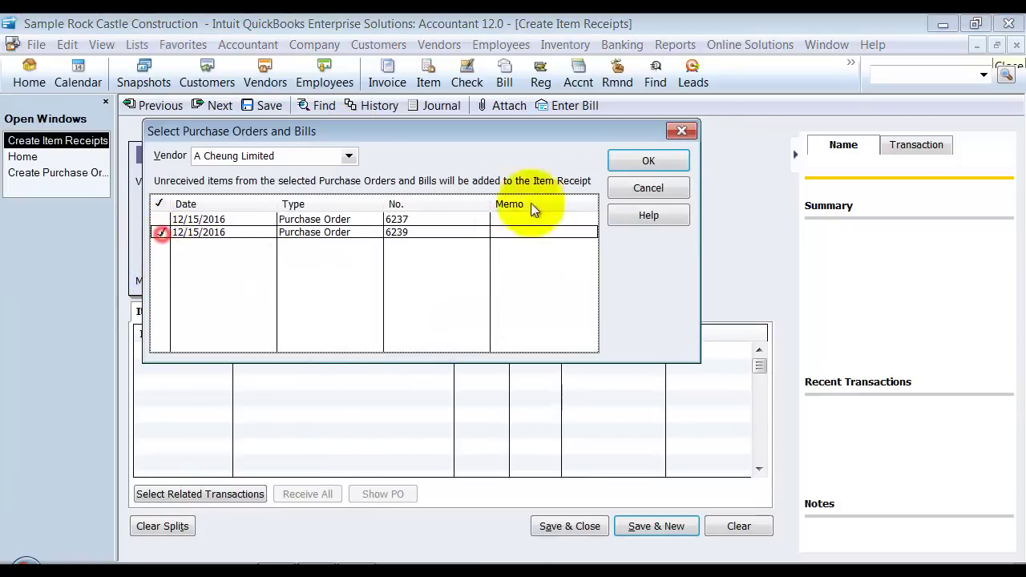
left_click(656, 168)
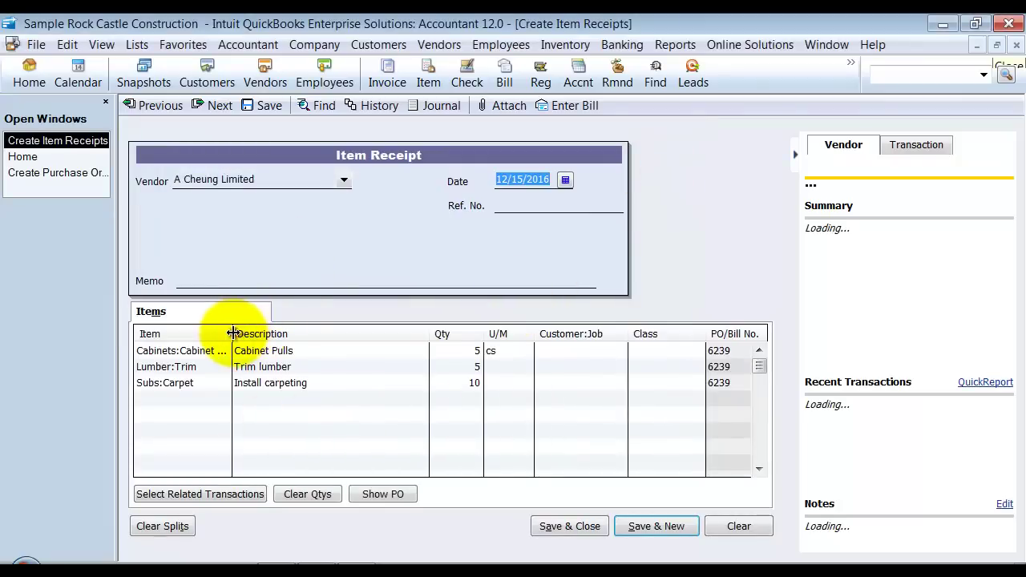
Widen the Item column, check the Lumber:Trim and Subs:Carpet lines, and save the receipt
left_click_drag(232, 333, 283, 333)
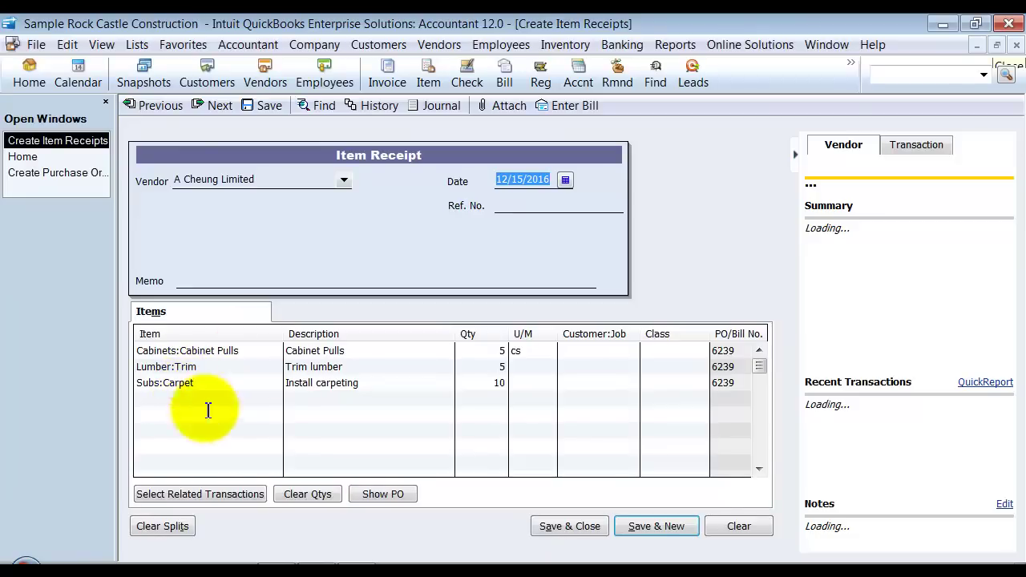
left_click(219, 366)
left_click(248, 384)
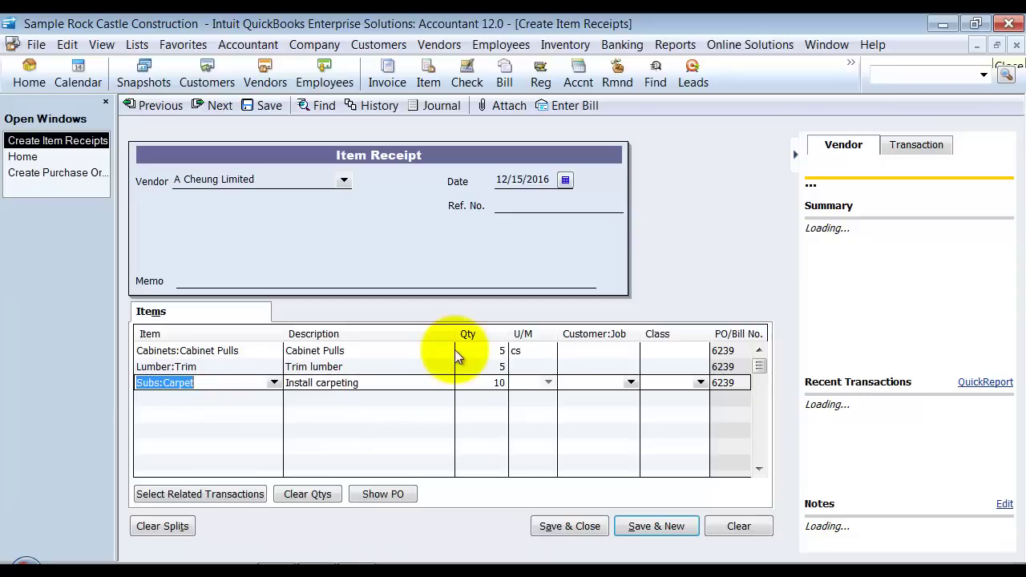
left_click(256, 108)
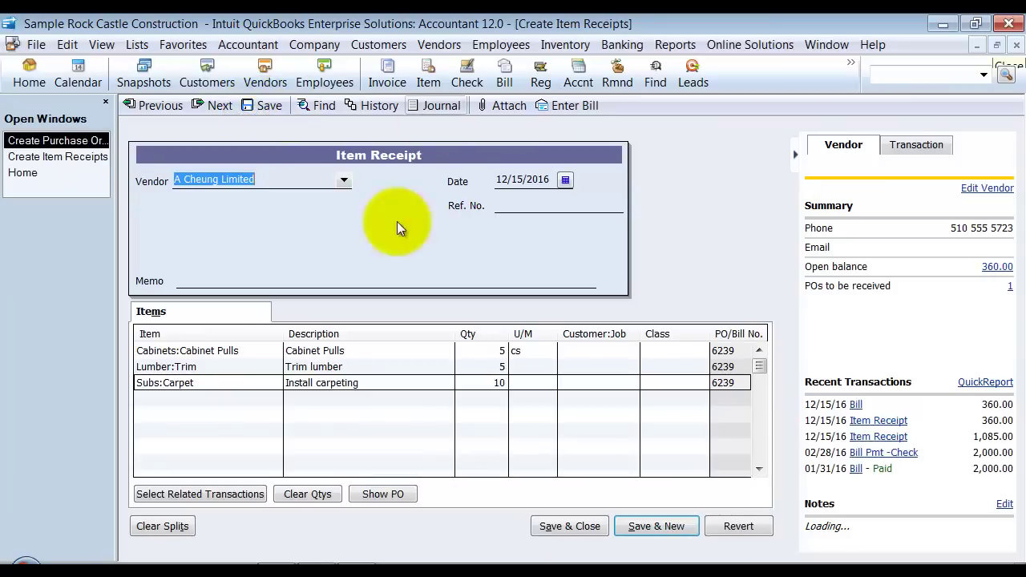
Open item receipt 1900's Transaction Journal (1,085.00) and resize the Name, Description, Class and Account columns
left_click(434, 106)
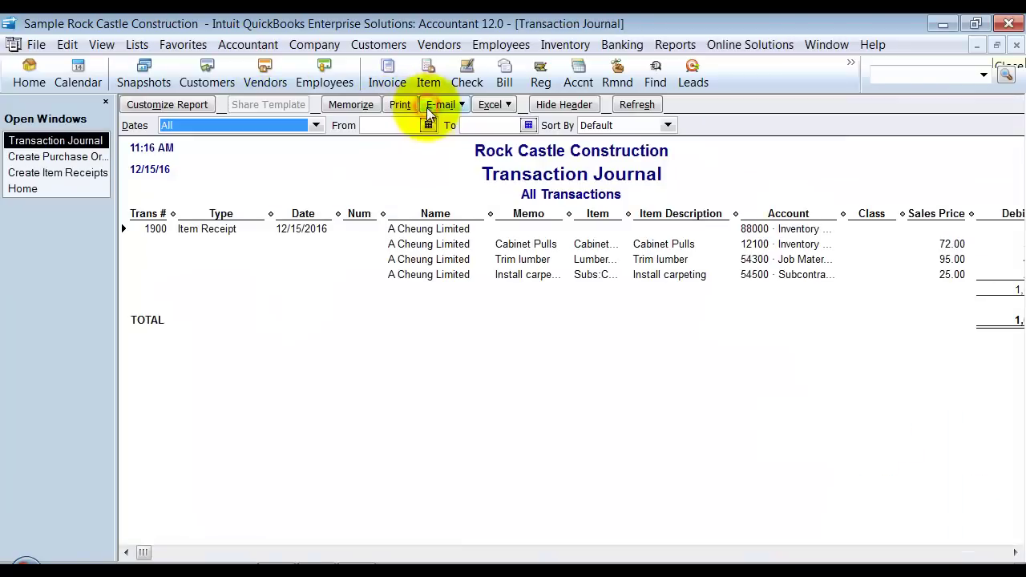
left_click_drag(378, 211, 340, 211)
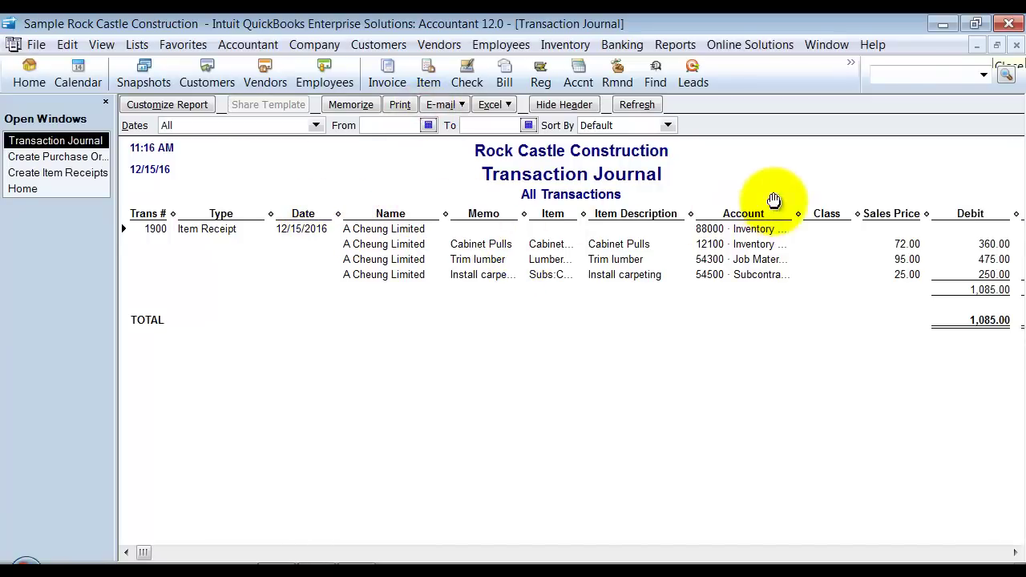
left_click_drag(689, 210, 677, 208)
left_click_drag(841, 210, 790, 210)
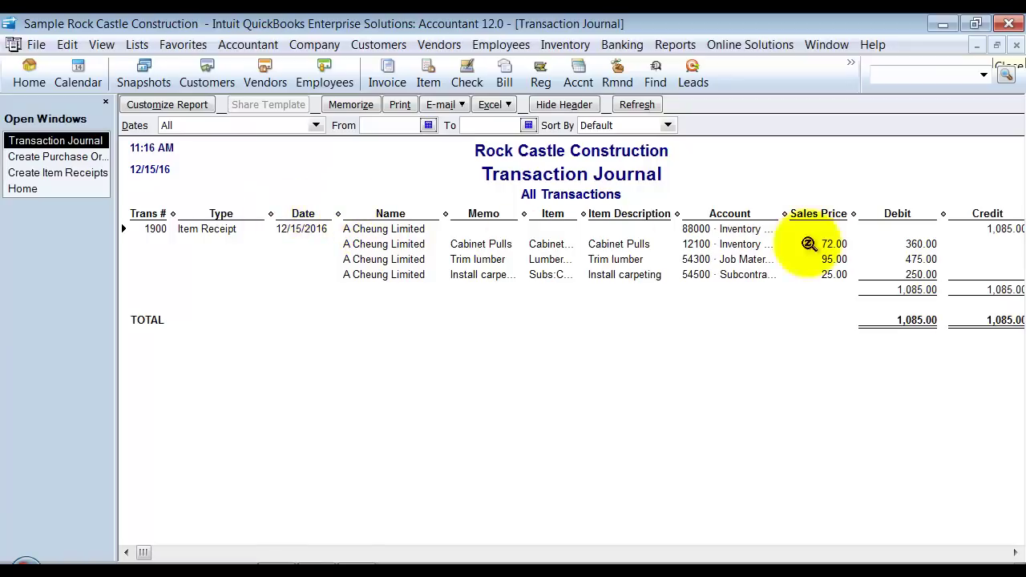
left_click_drag(785, 215, 802, 213)
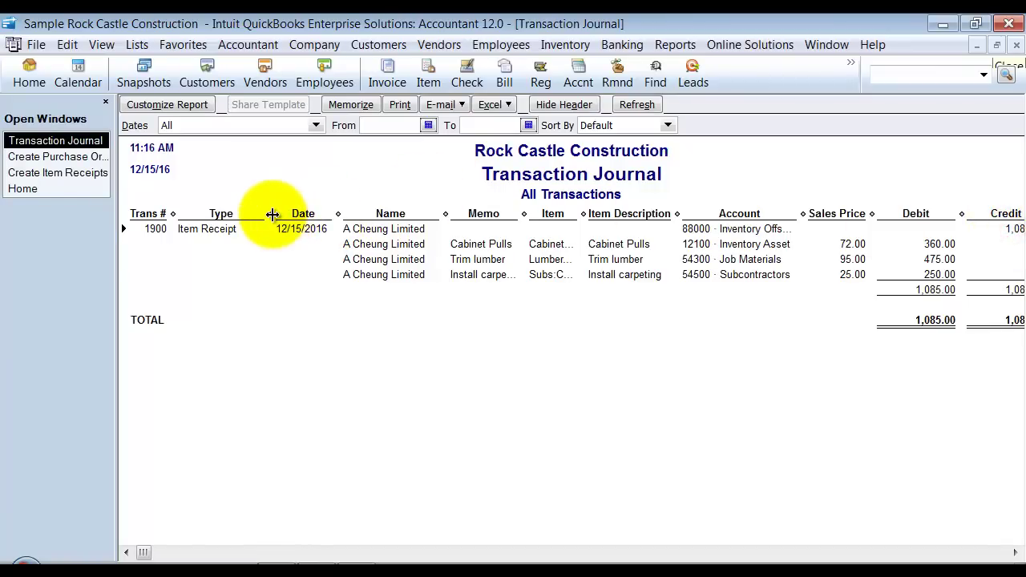
left_click_drag(272, 214, 218, 214)
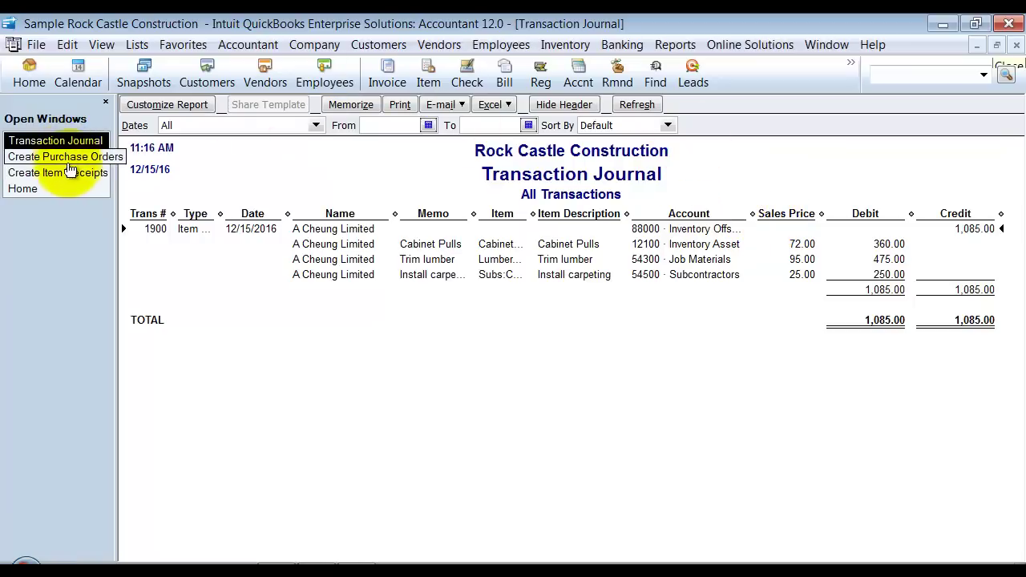
Start a bill for A Cheung Limited filled with purchase order 6239's items
left_click(60, 189)
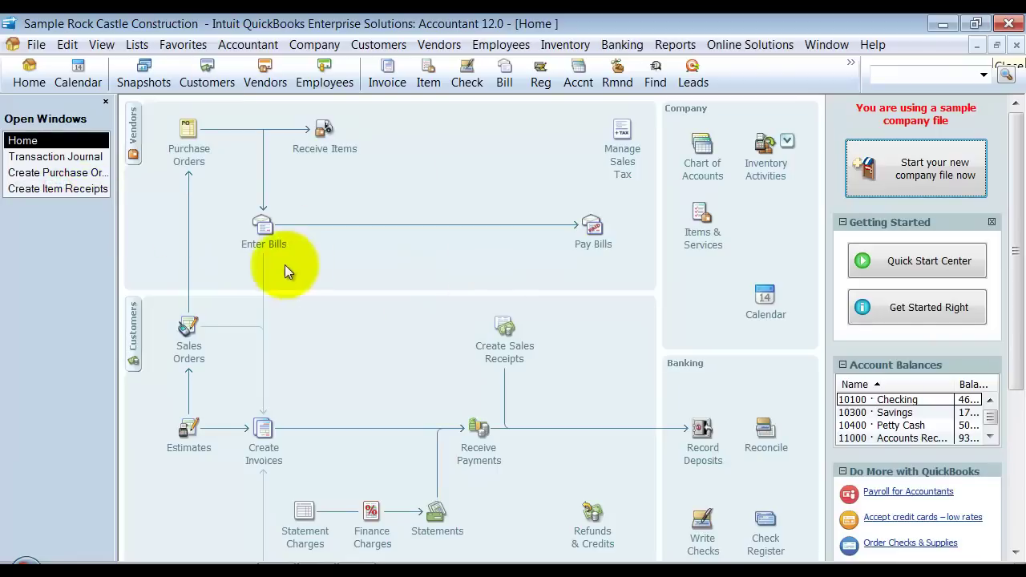
left_click(267, 238)
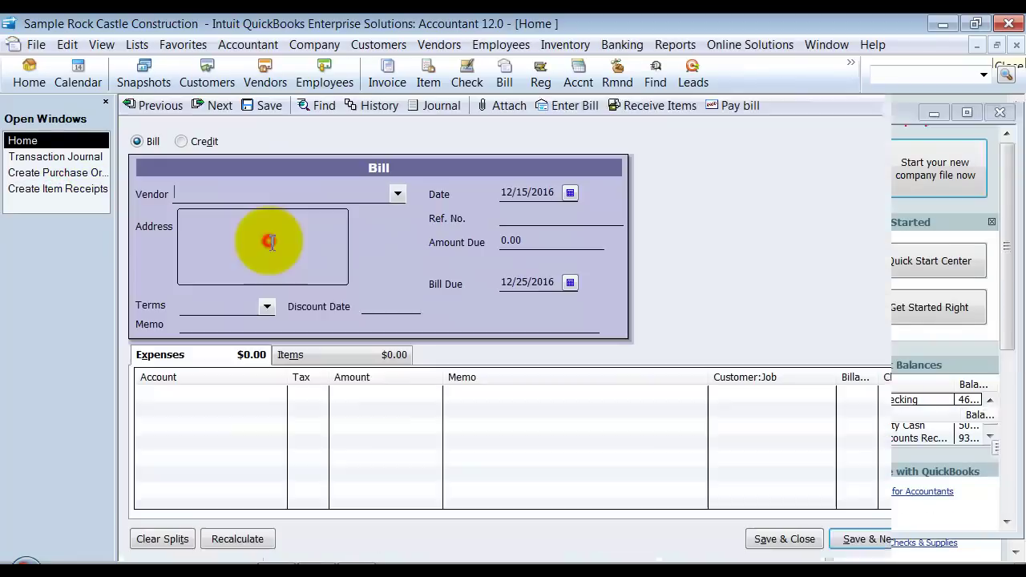
type("A Cheung Limited")
key("Tab")
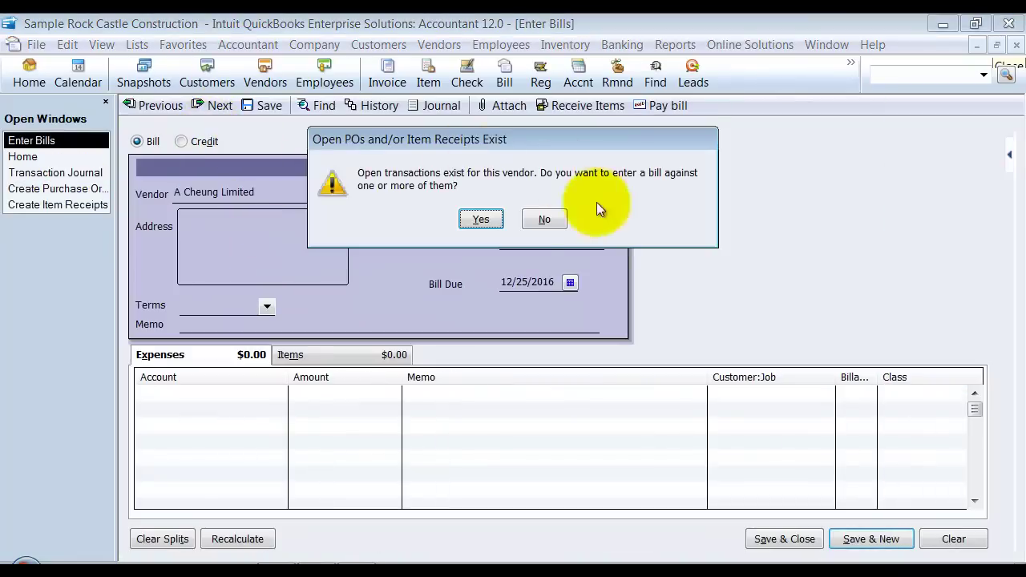
left_click(482, 220)
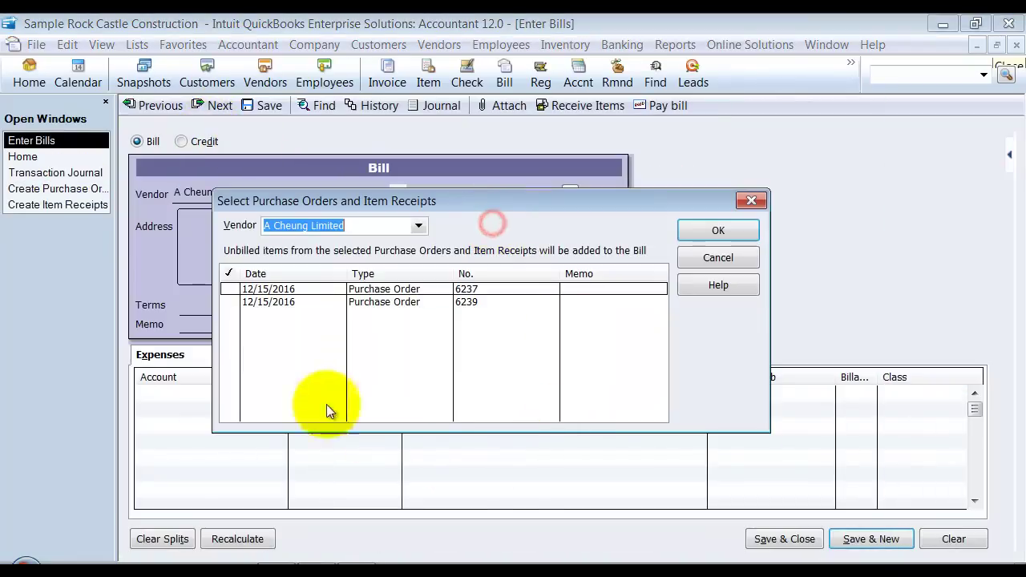
left_click(257, 304)
left_click(739, 229)
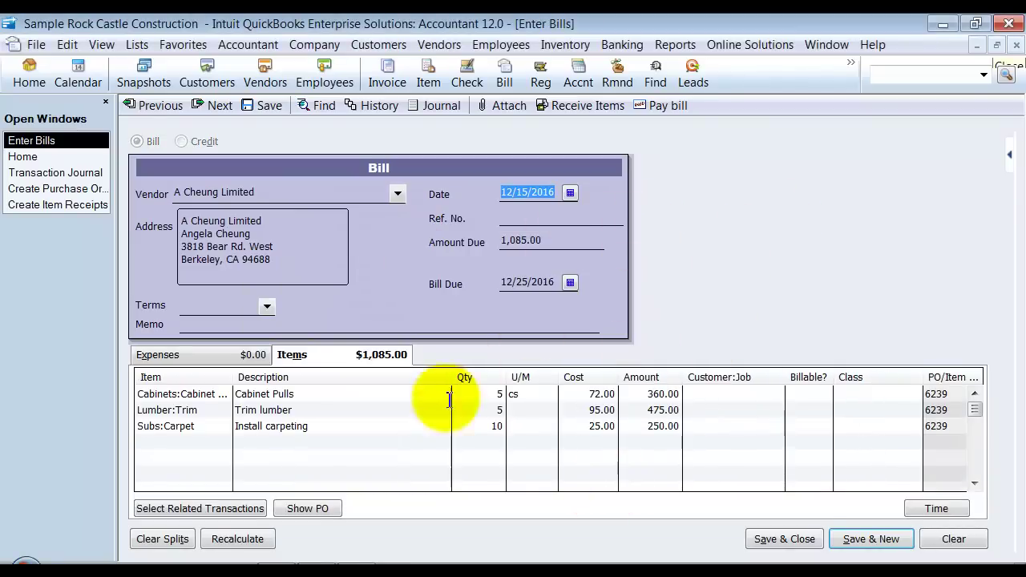
Change the Cabinet Pulls amount to 460.00 and save the 1,185.00 bill
left_click(88, 174)
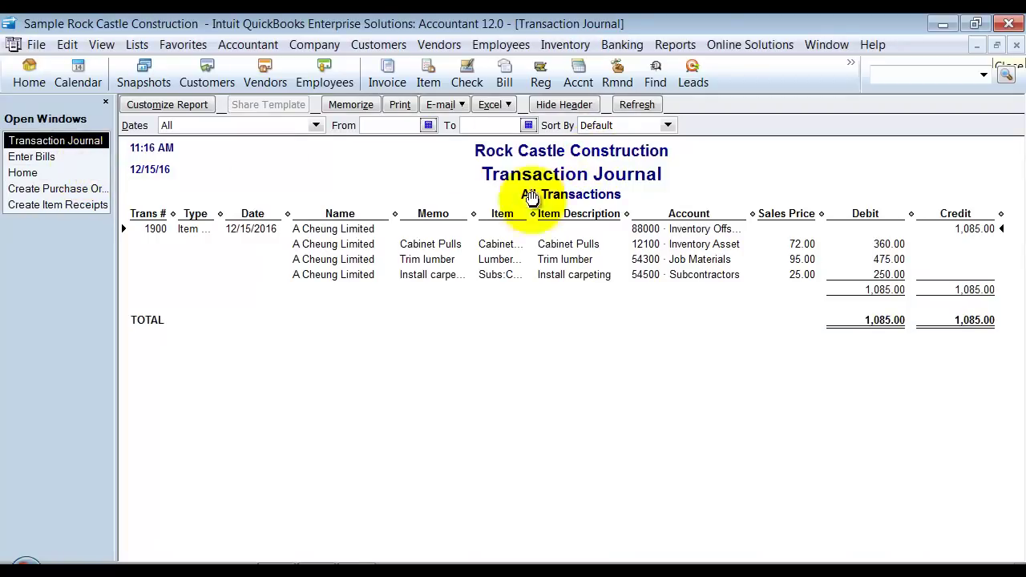
left_click(59, 156)
left_click(651, 394)
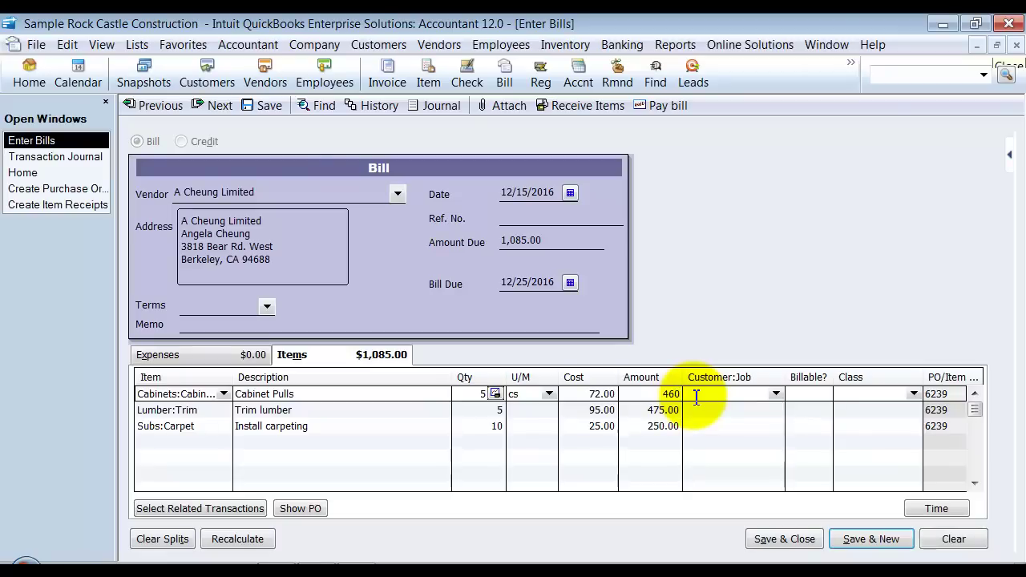
key("shift+Tab")
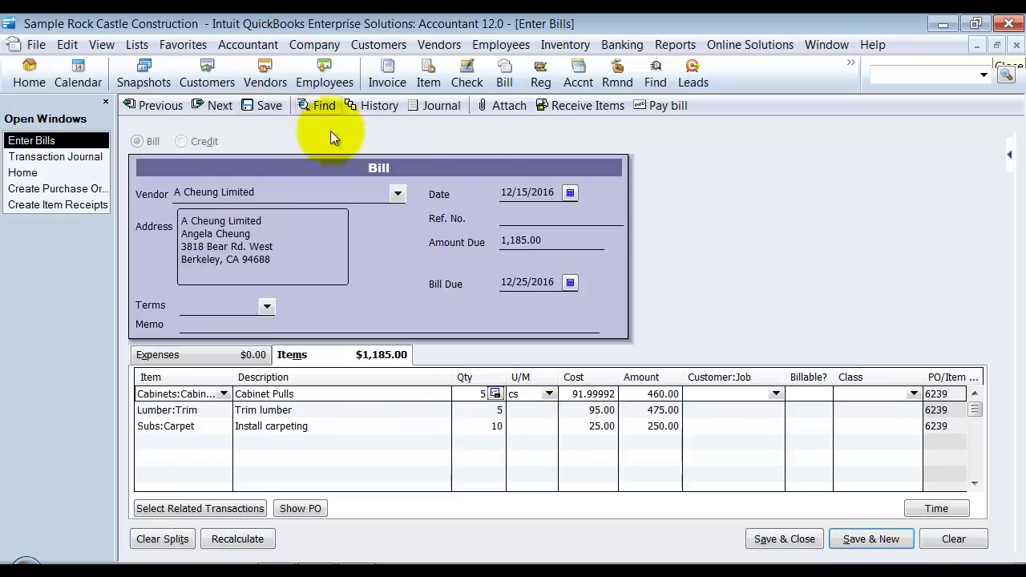
left_click(255, 105)
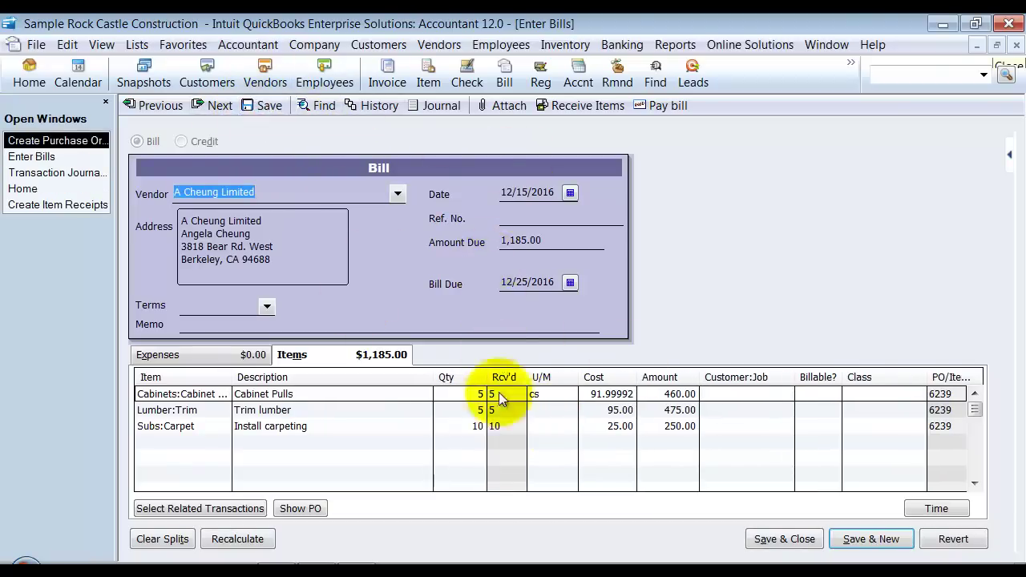
left_click(498, 232)
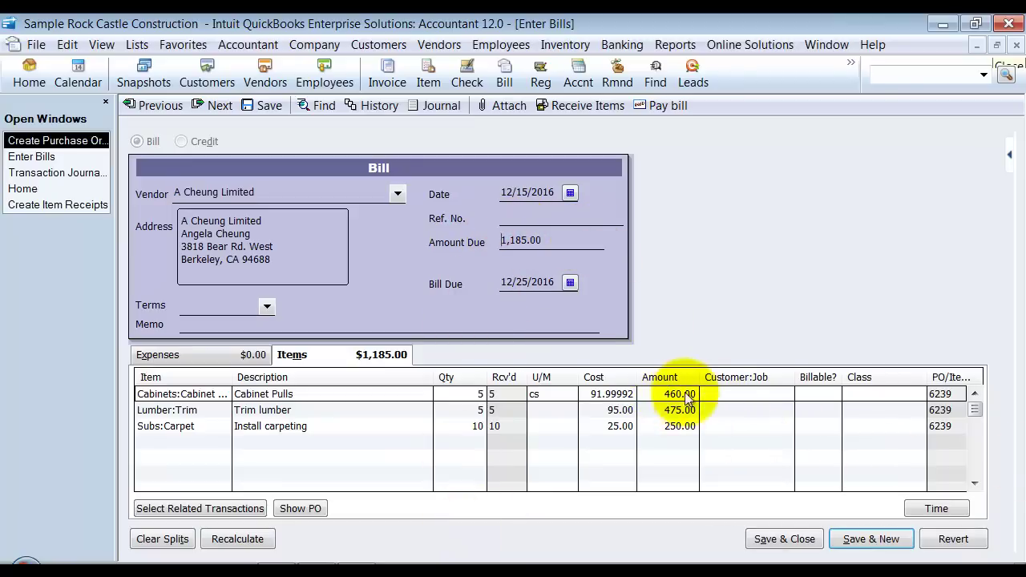
left_click(72, 172)
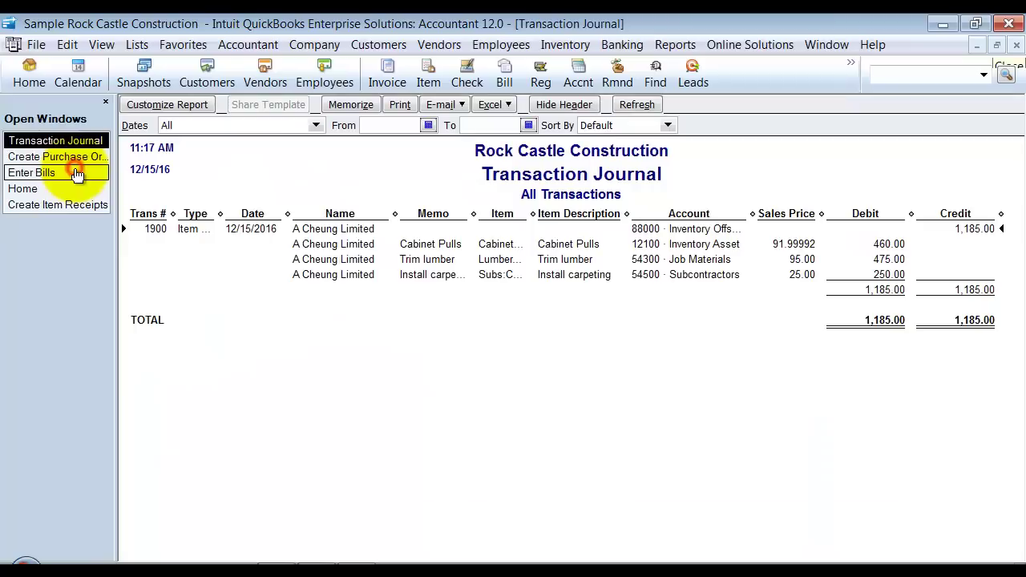
left_click(880, 244)
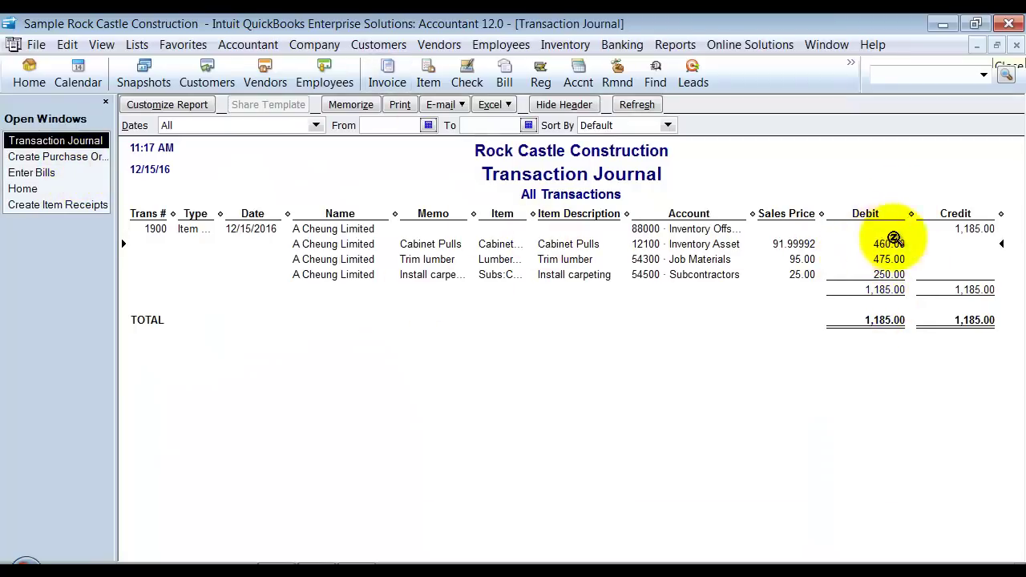
left_click(890, 259)
left_click(886, 274)
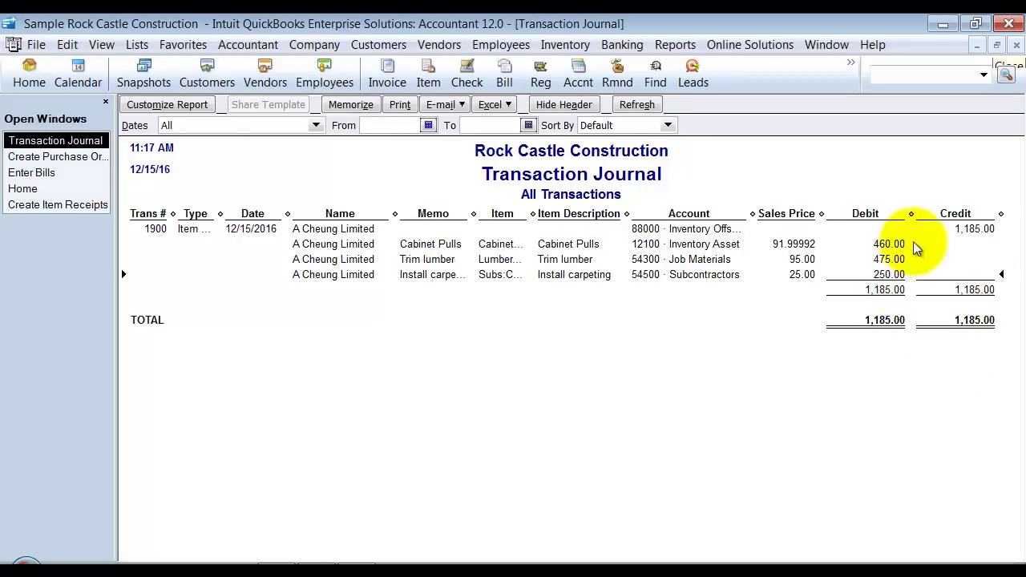
left_click(895, 258)
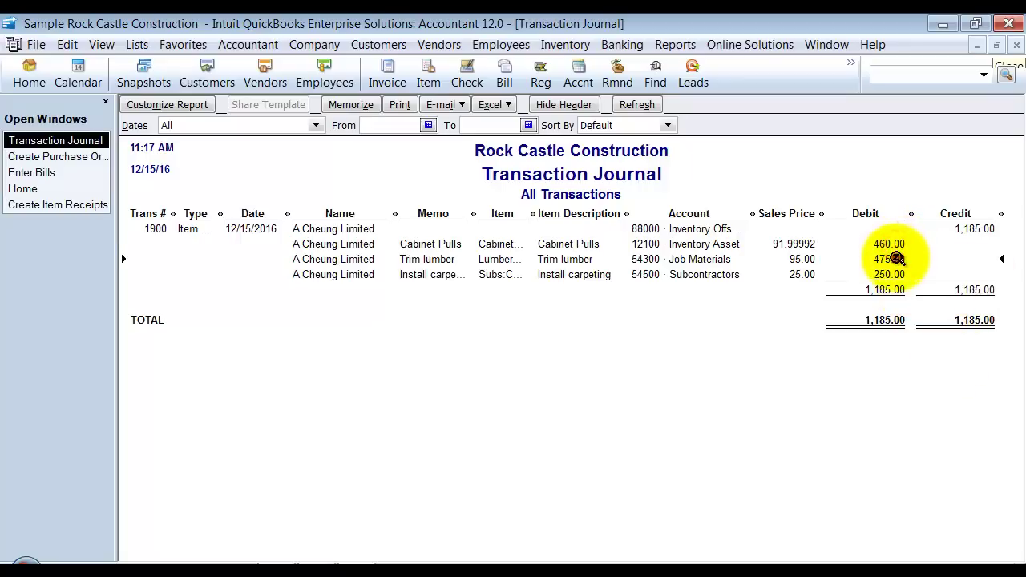
left_click(890, 244)
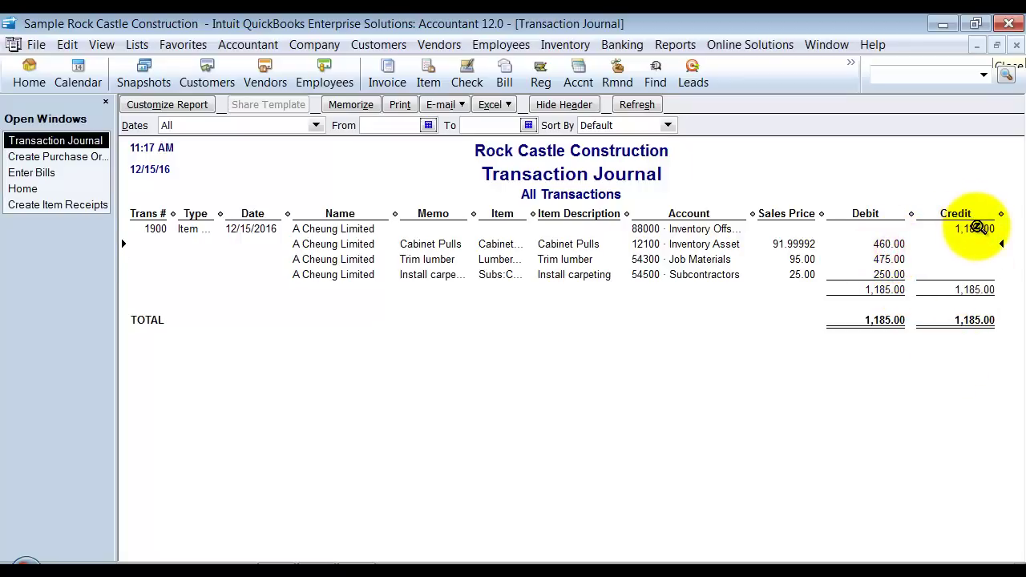
left_click(977, 228)
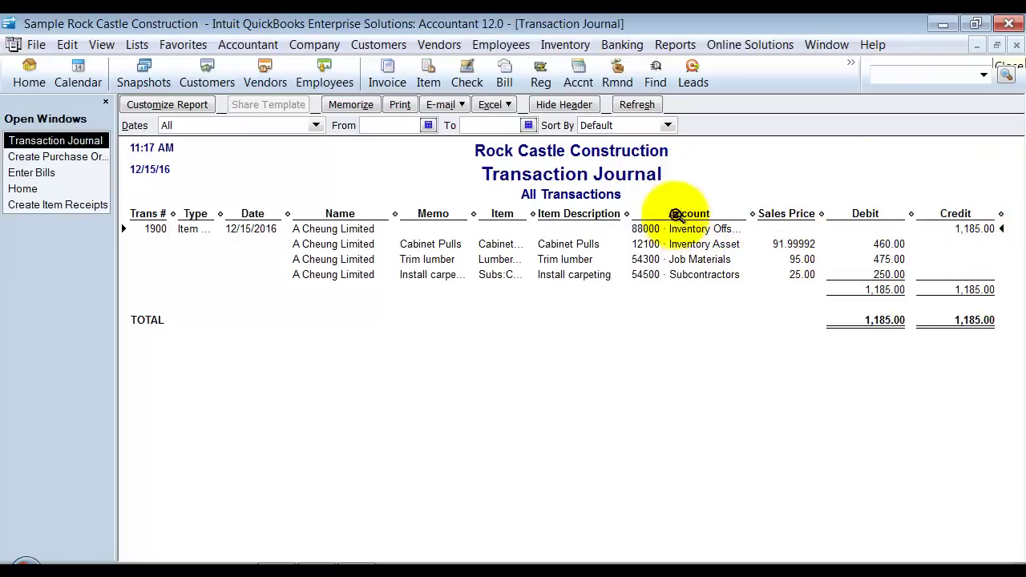
left_click_drag(758, 213, 794, 213)
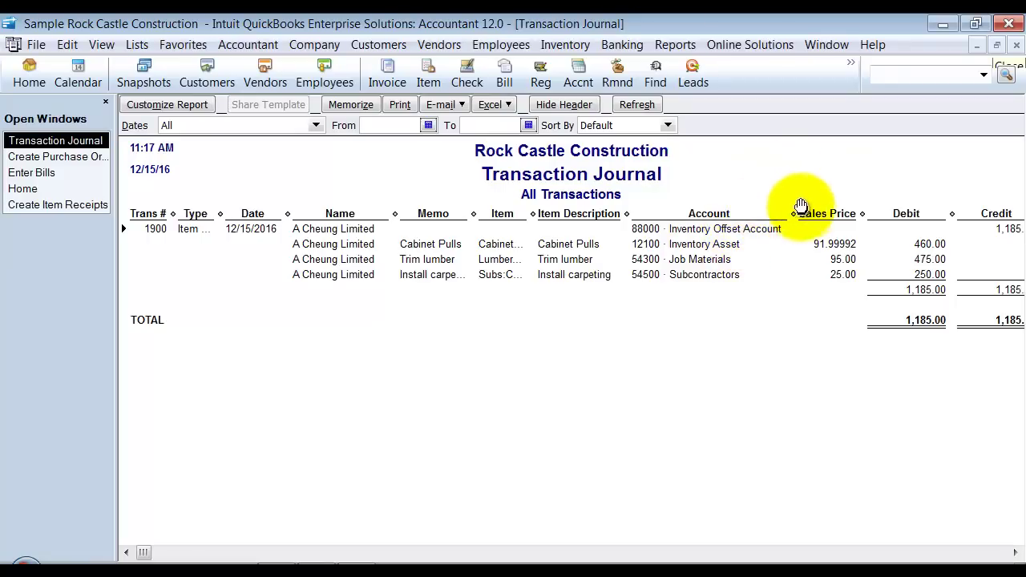
left_click_drag(794, 213, 762, 213)
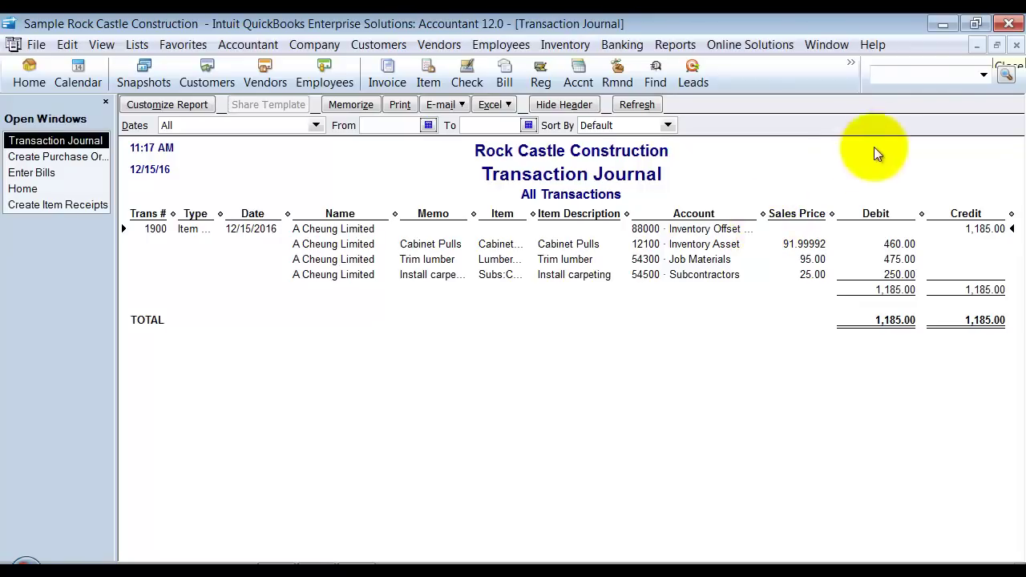
Close the journal and add a Cabinet Pulls line to the A Cheung Limited item receipt
left_click(1016, 46)
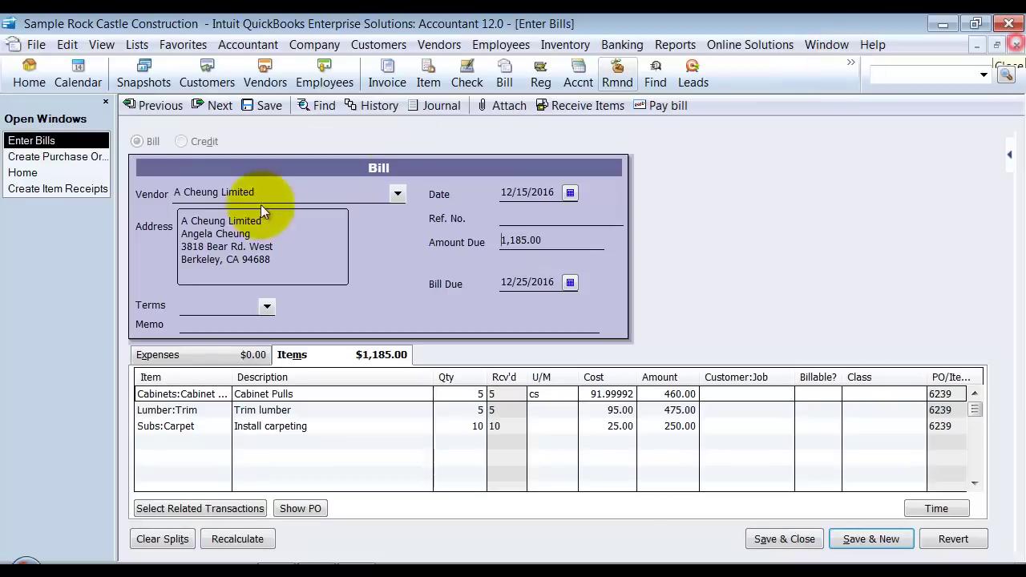
left_click(27, 189)
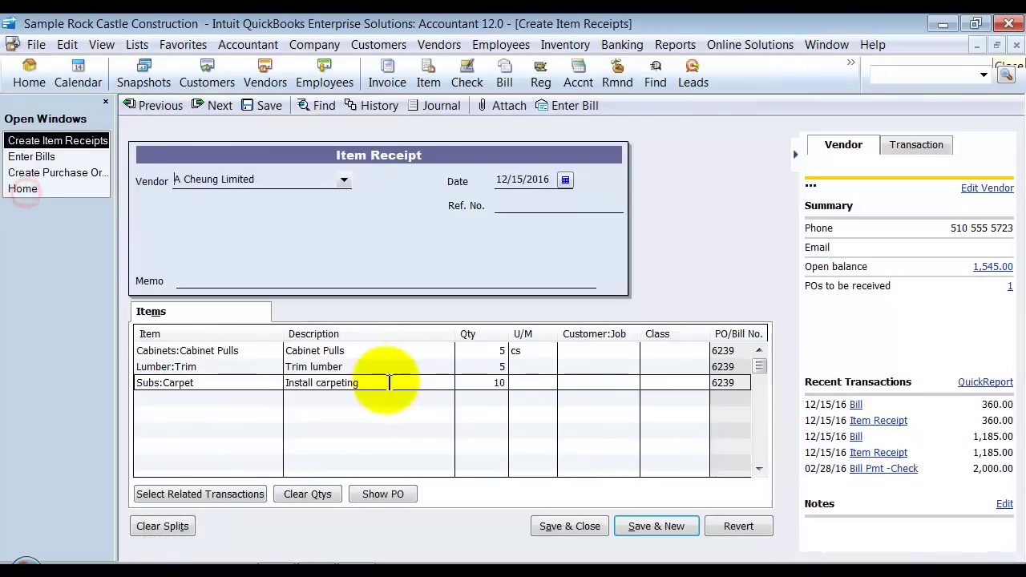
left_click(498, 400)
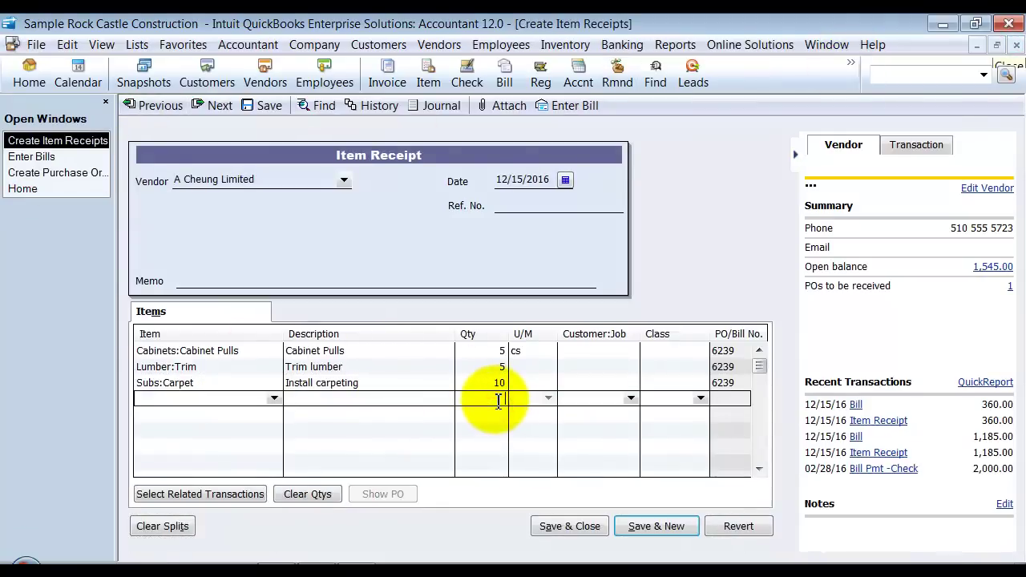
left_click(147, 406)
type("Ca")
left_click(274, 398)
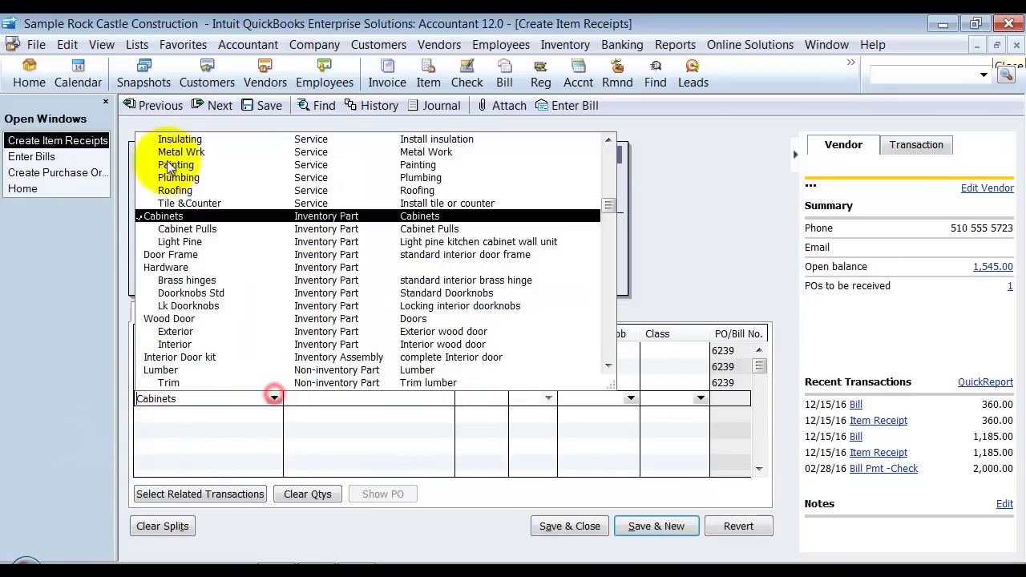
left_click(187, 228)
Set the Cabinet Pulls quantity to 1, accept the quantity warning, and return to the bill
left_click(491, 398)
left_click(498, 398)
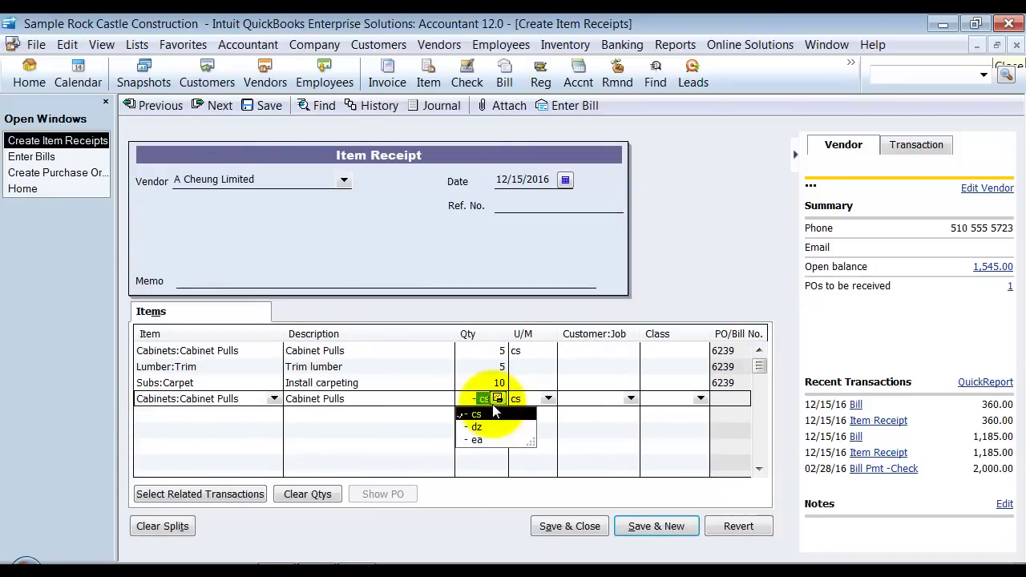
key("Return")
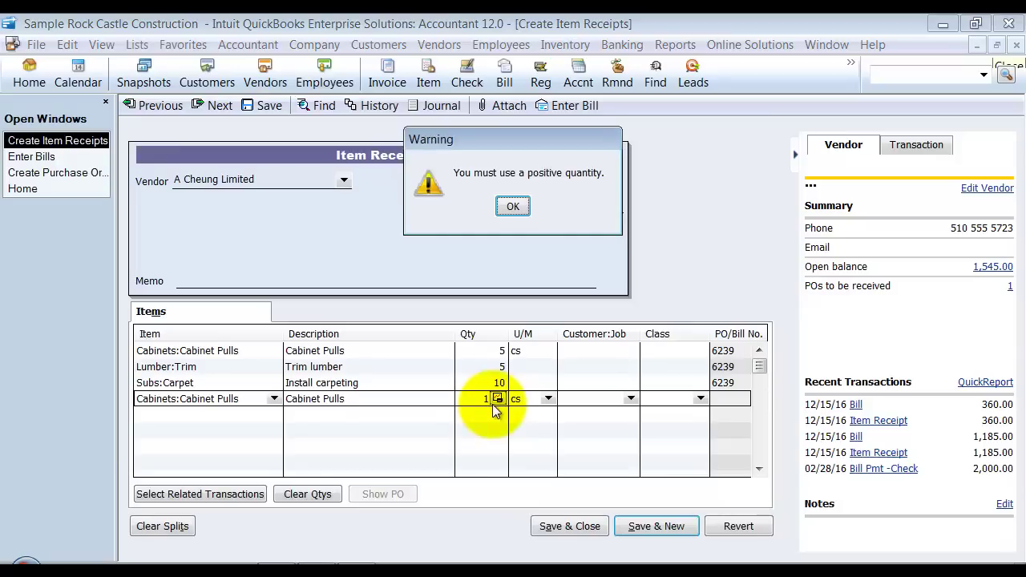
left_click(513, 206)
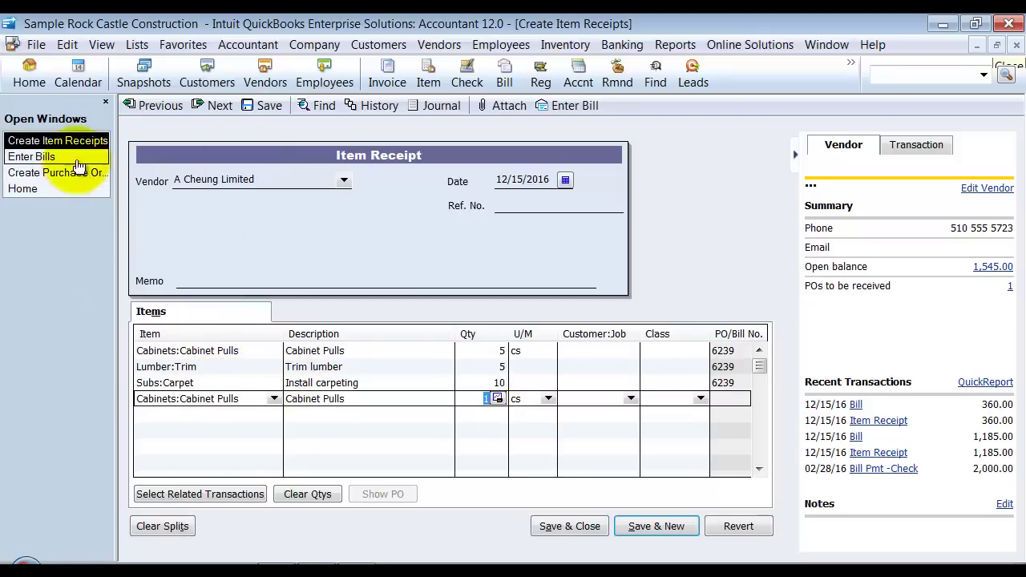
left_click(24, 157)
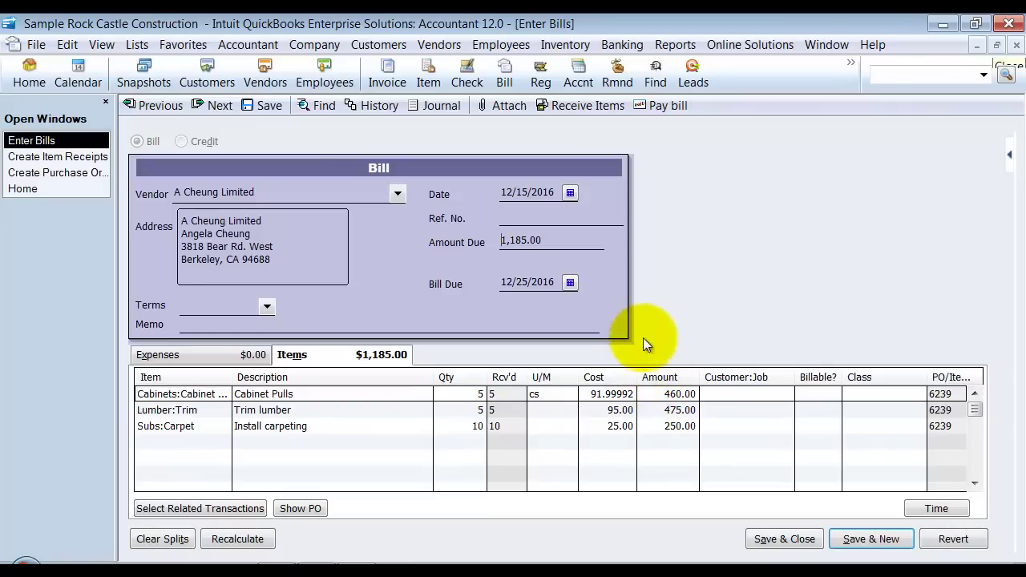
Close the bill and open a maximized Write Checks window
left_click(1015, 45)
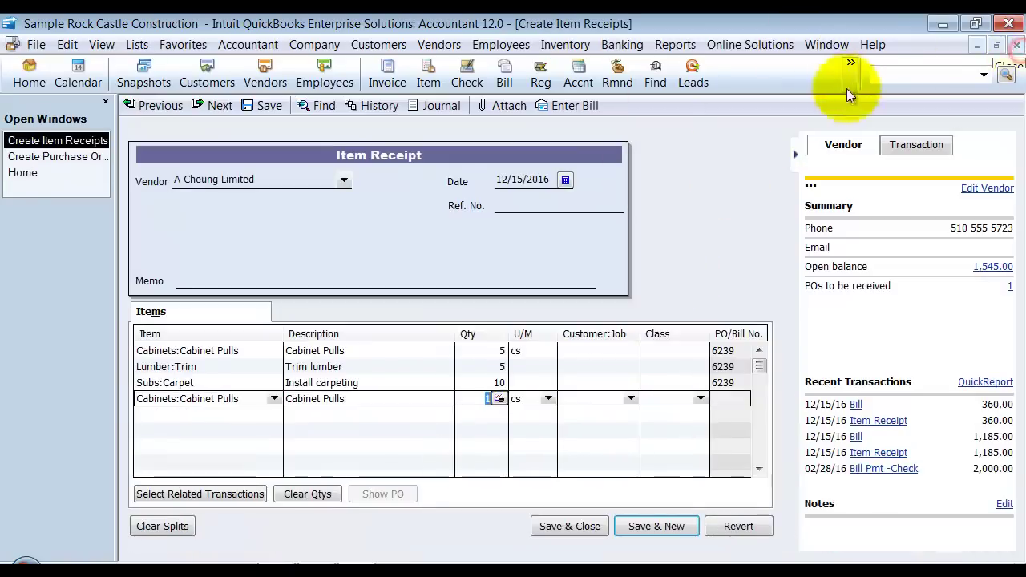
left_click(997, 45)
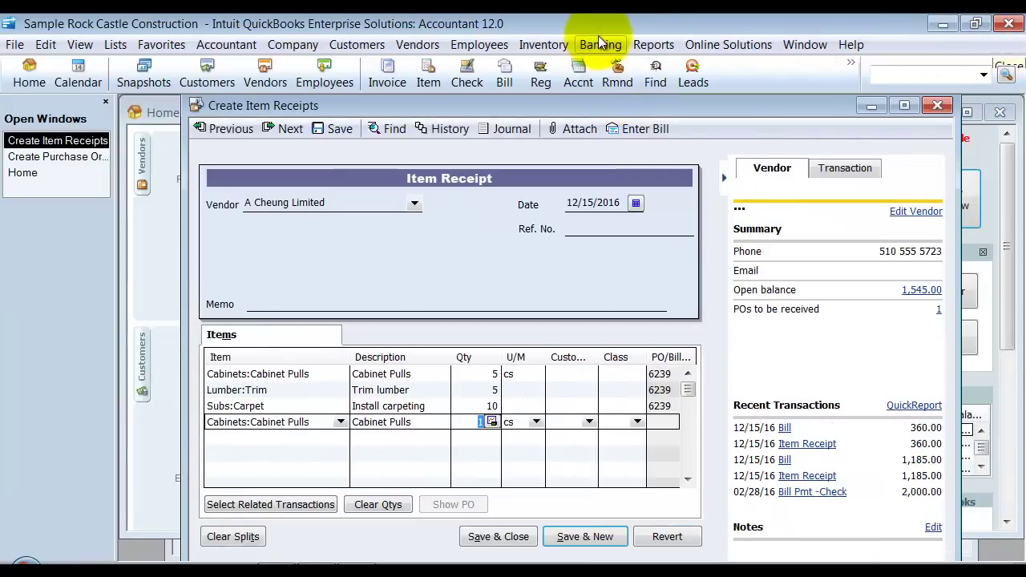
left_click(599, 42)
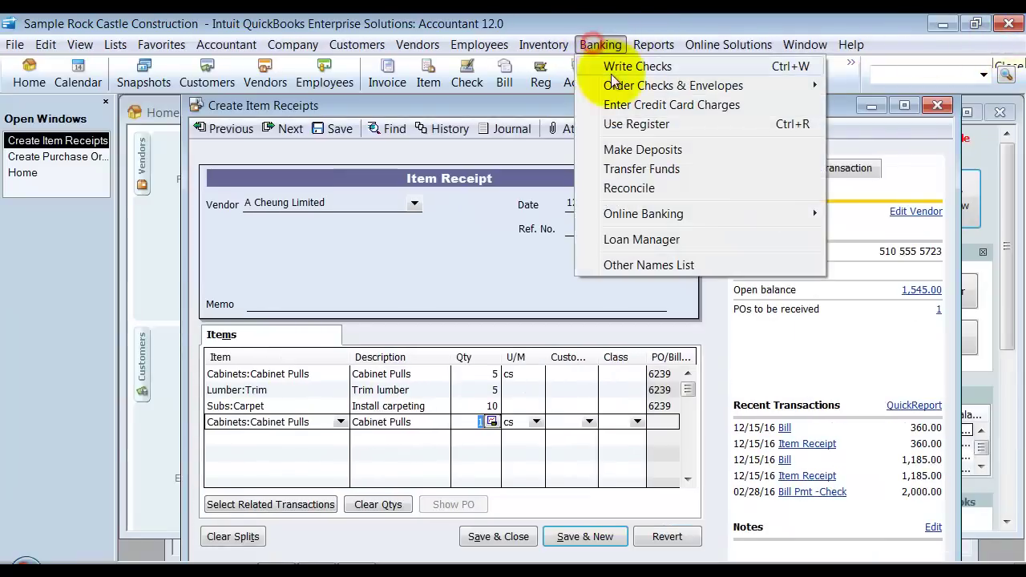
left_click(617, 67)
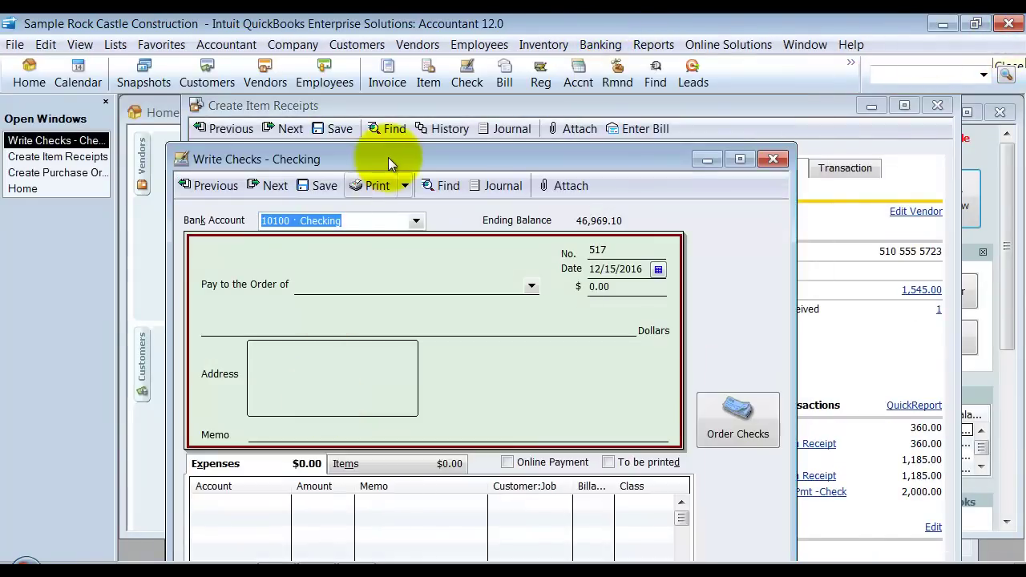
double_click(388, 157)
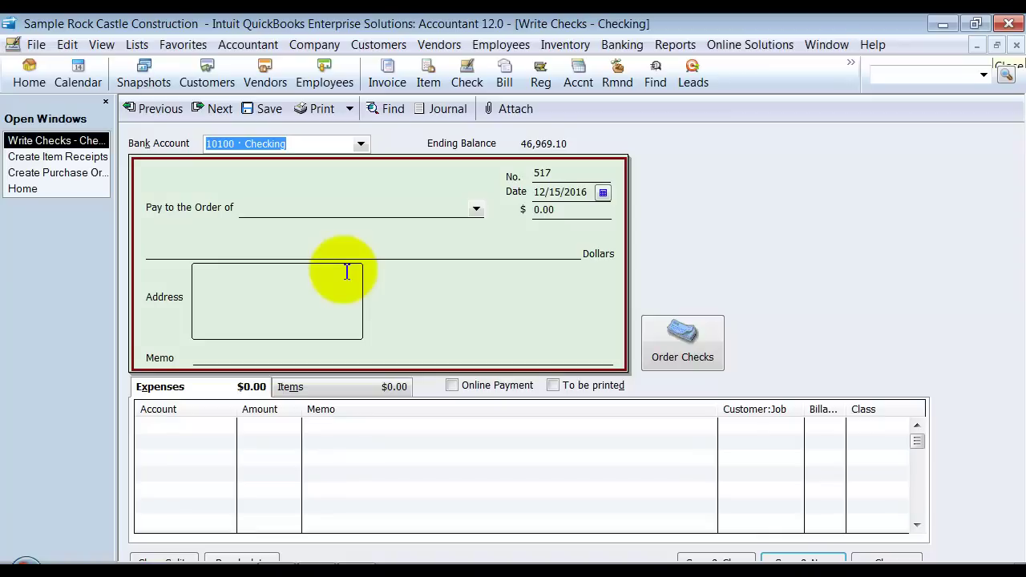
Save check 517 to Perry Windows & Doors for Hardware:Brass hinges at 72.00 and view its journal
left_click(297, 387)
left_click(183, 426)
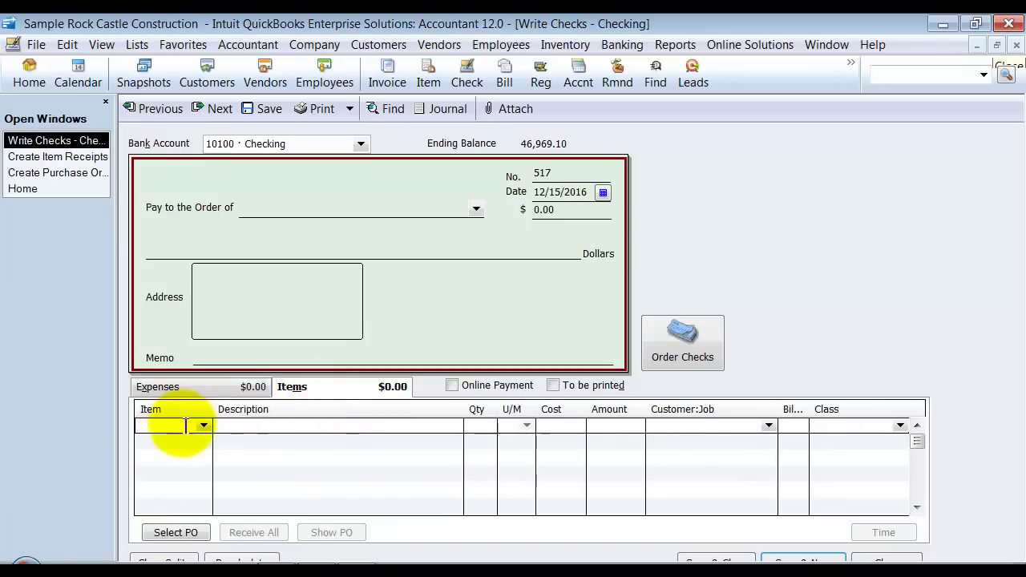
left_click(204, 426)
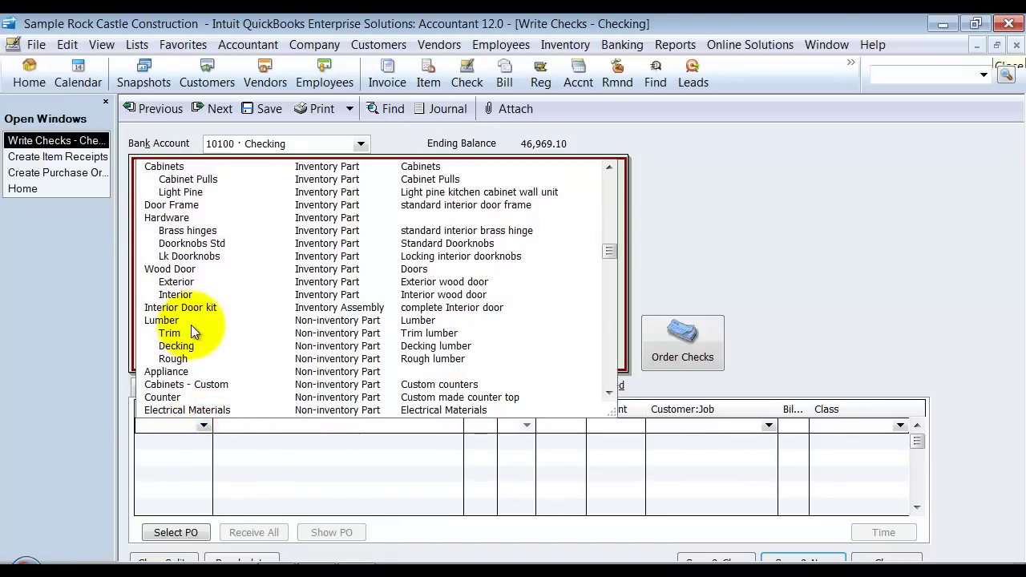
left_click(188, 231)
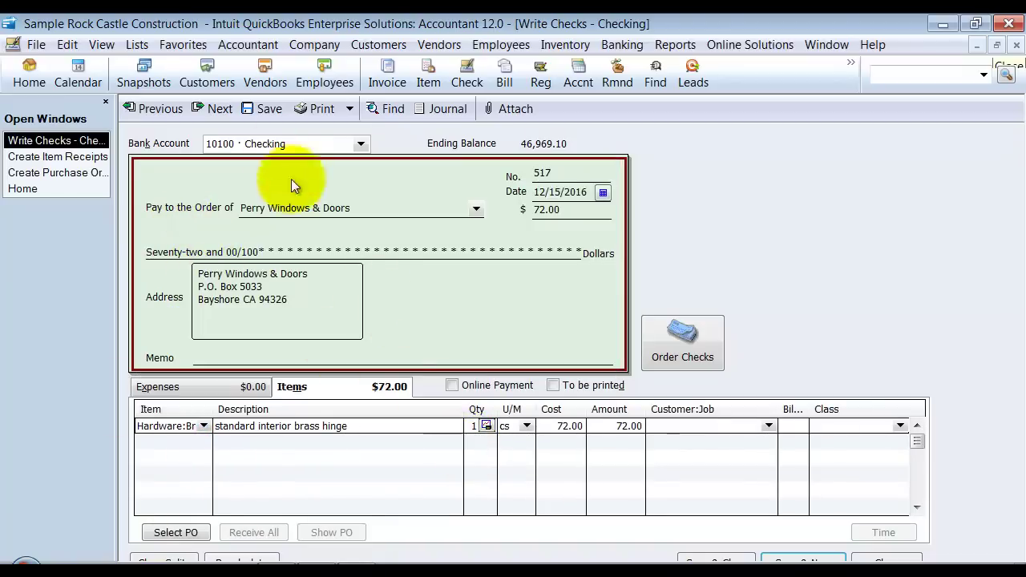
left_click(260, 108)
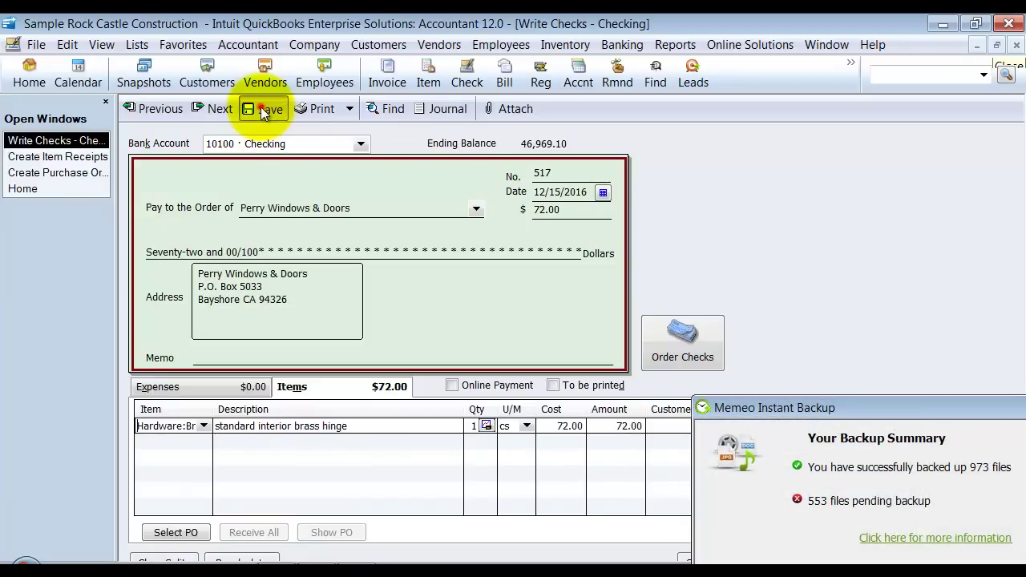
left_click(430, 110)
left_click_drag(843, 214, 910, 214)
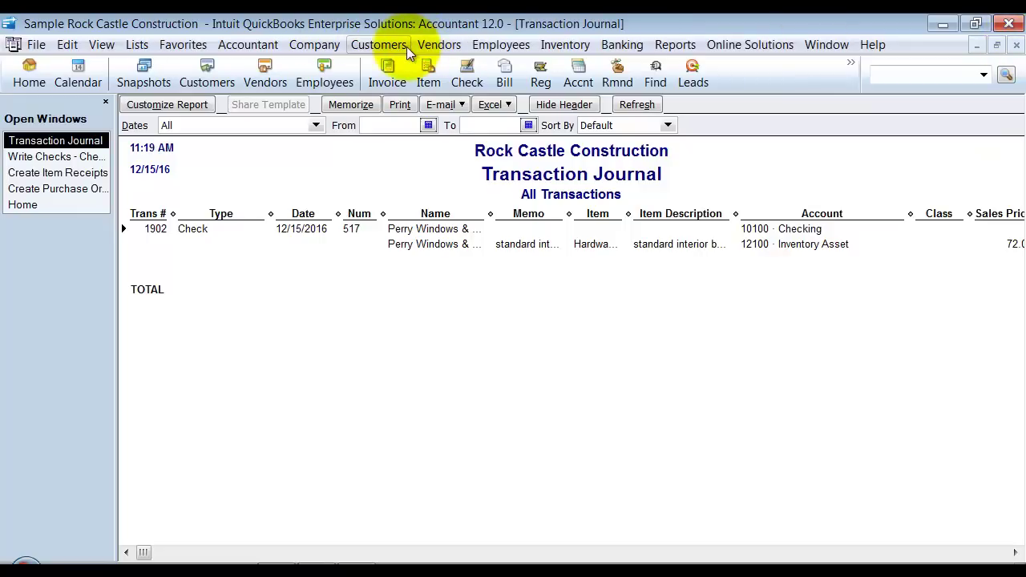
Close check 517's Transaction Journal to return to the saved check
left_click(1016, 45)
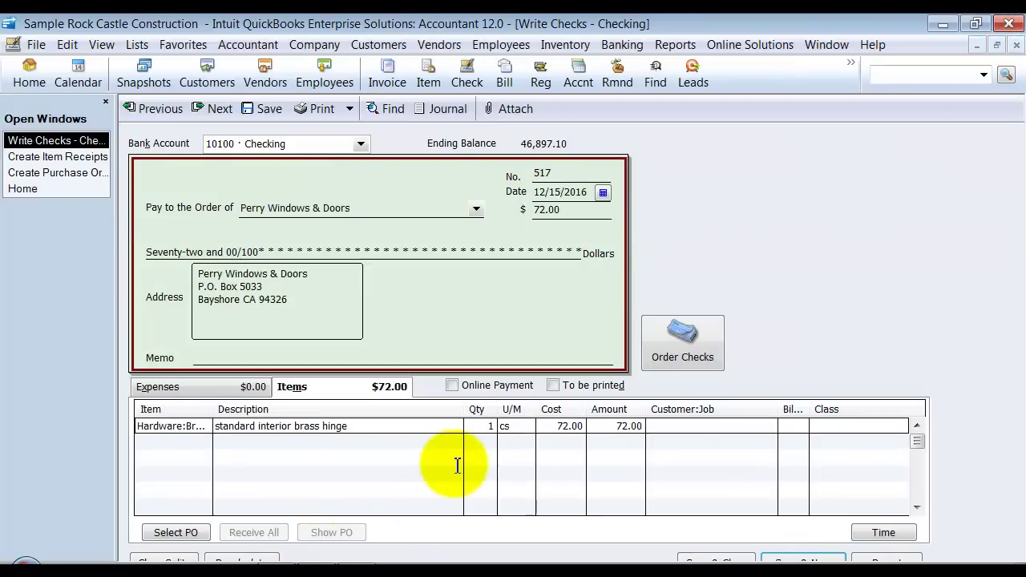